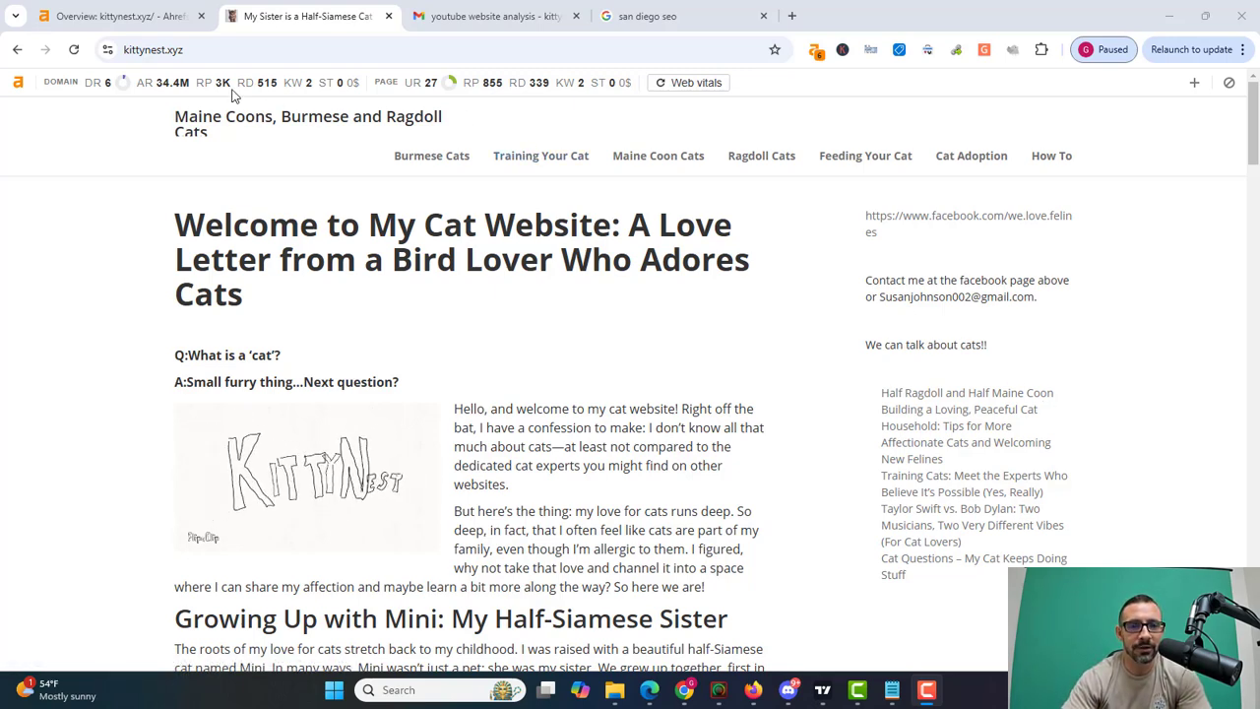
Check the site owner's permission email in Gmail and close the san diego seo search tab.
{"action": "left_click", "coordinate": [477, 16]}
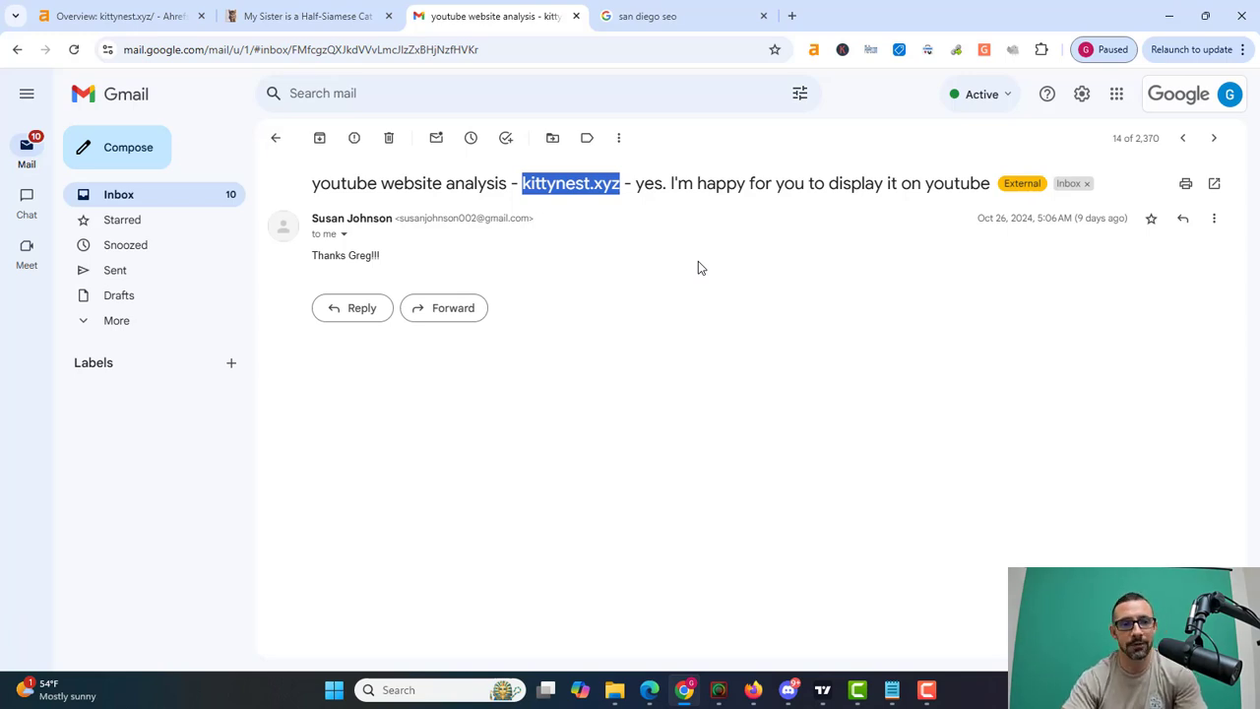
{"action": "left_click", "coordinate": [119, 12]}
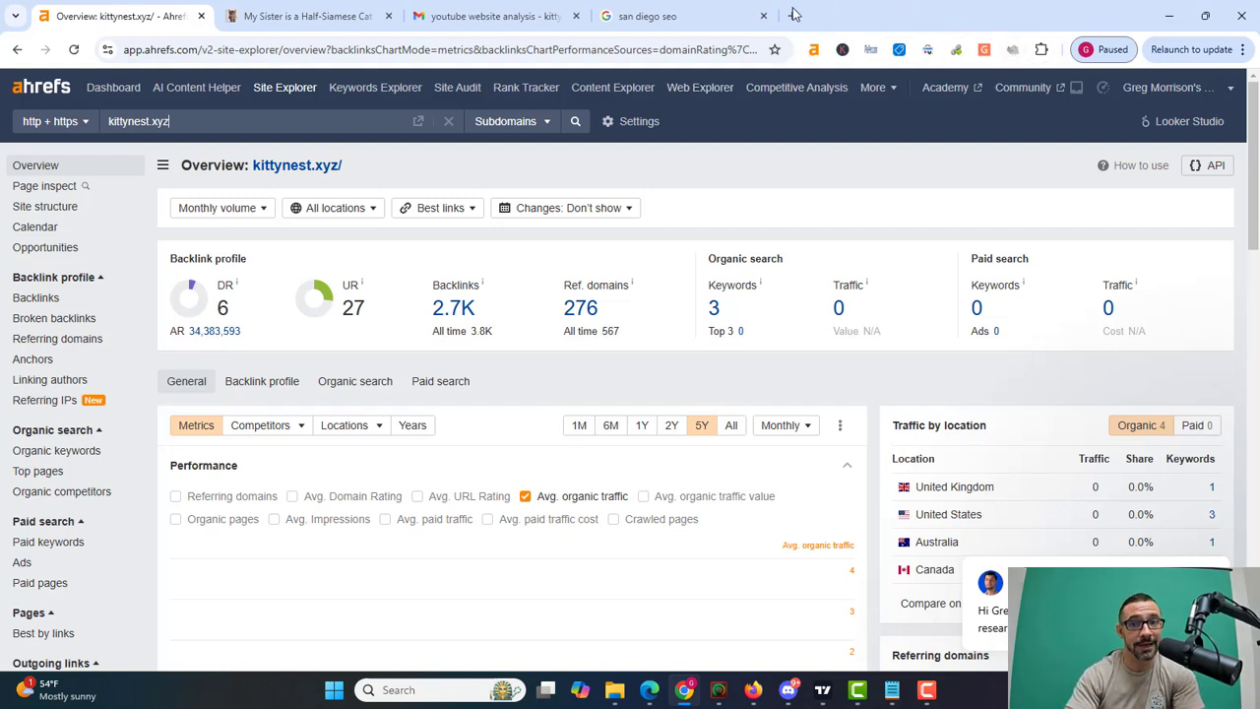
{"action": "left_click", "coordinate": [763, 17]}
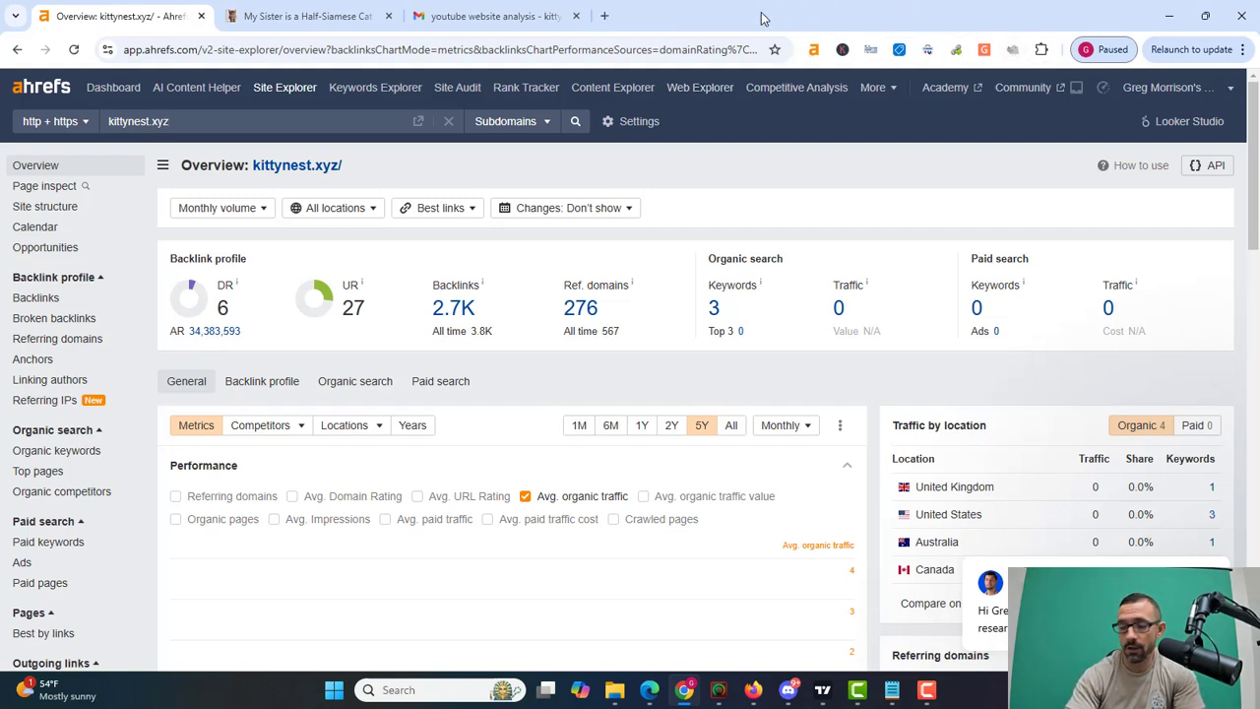
Examine the organic keywords report for kittynest.xyz in Ahrefs and return to the site overview.
{"action": "left_click", "coordinate": [327, 18]}
{"action": "left_click", "coordinate": [141, 15]}
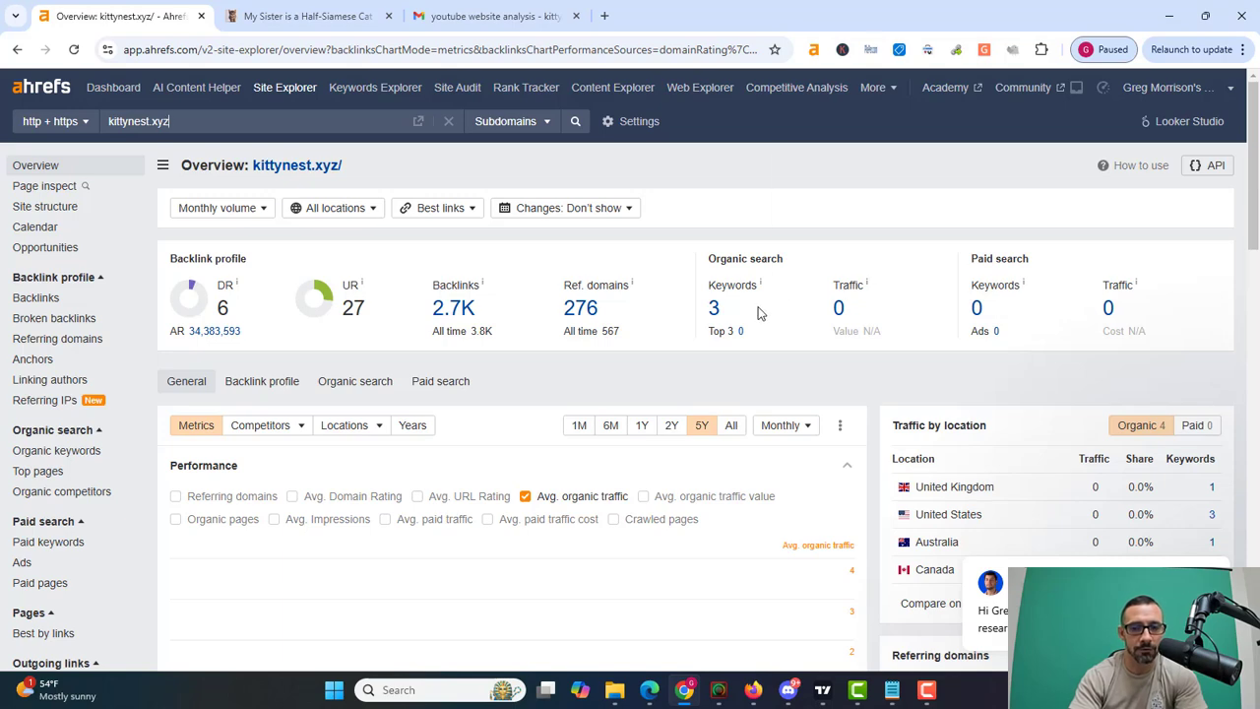
{"action": "left_click", "coordinate": [74, 452]}
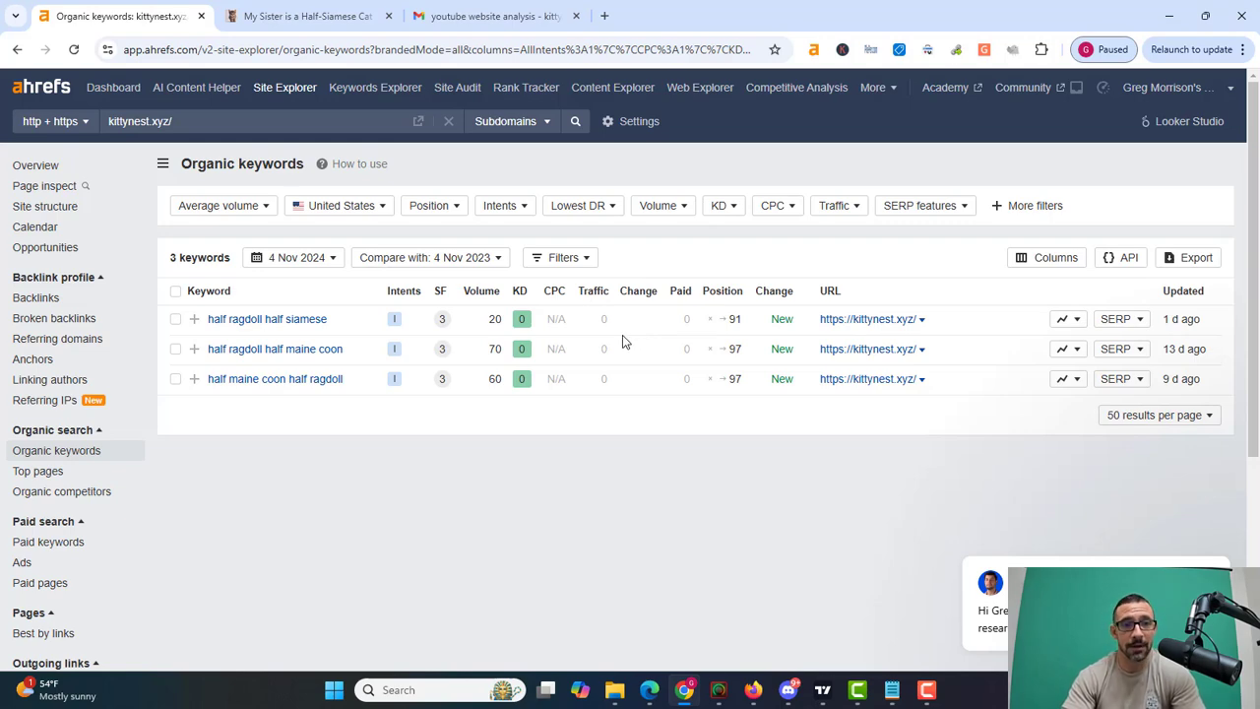
{"action": "left_click", "coordinate": [44, 166]}
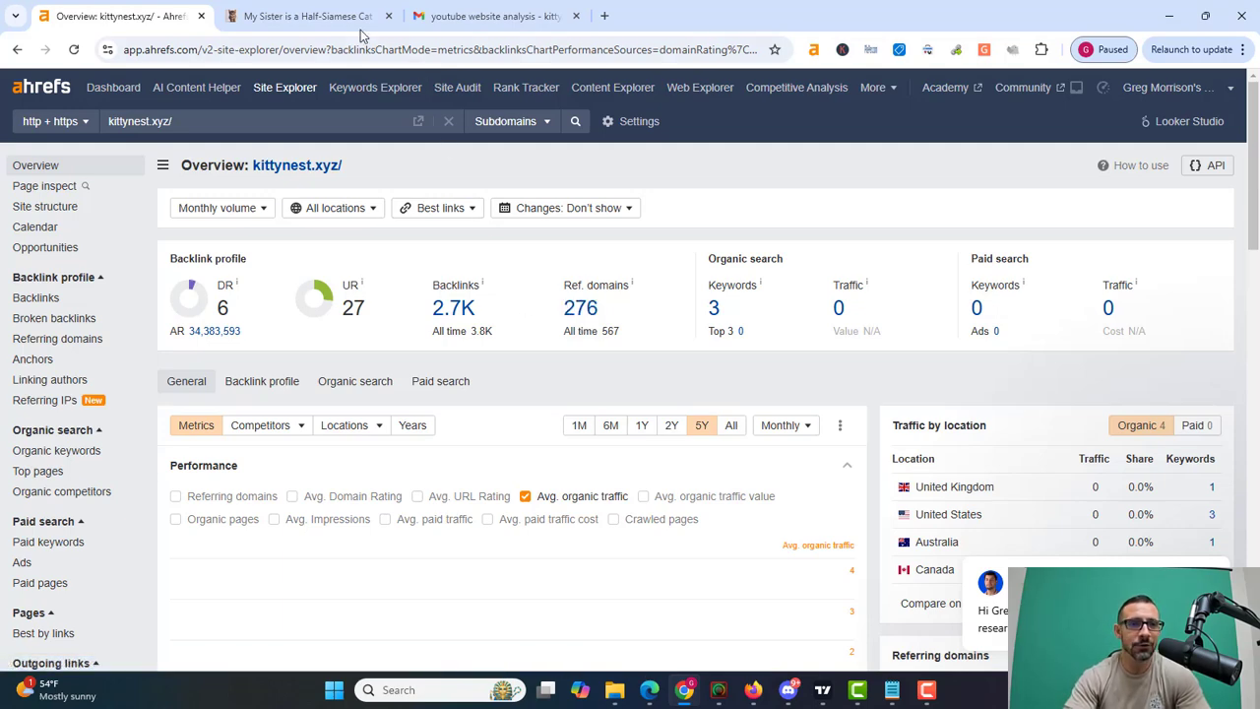
Check the kittynest.xyz homepage and list the site's backlinks in Ahrefs sorted by DR, highest first.
{"action": "left_click", "coordinate": [330, 16]}
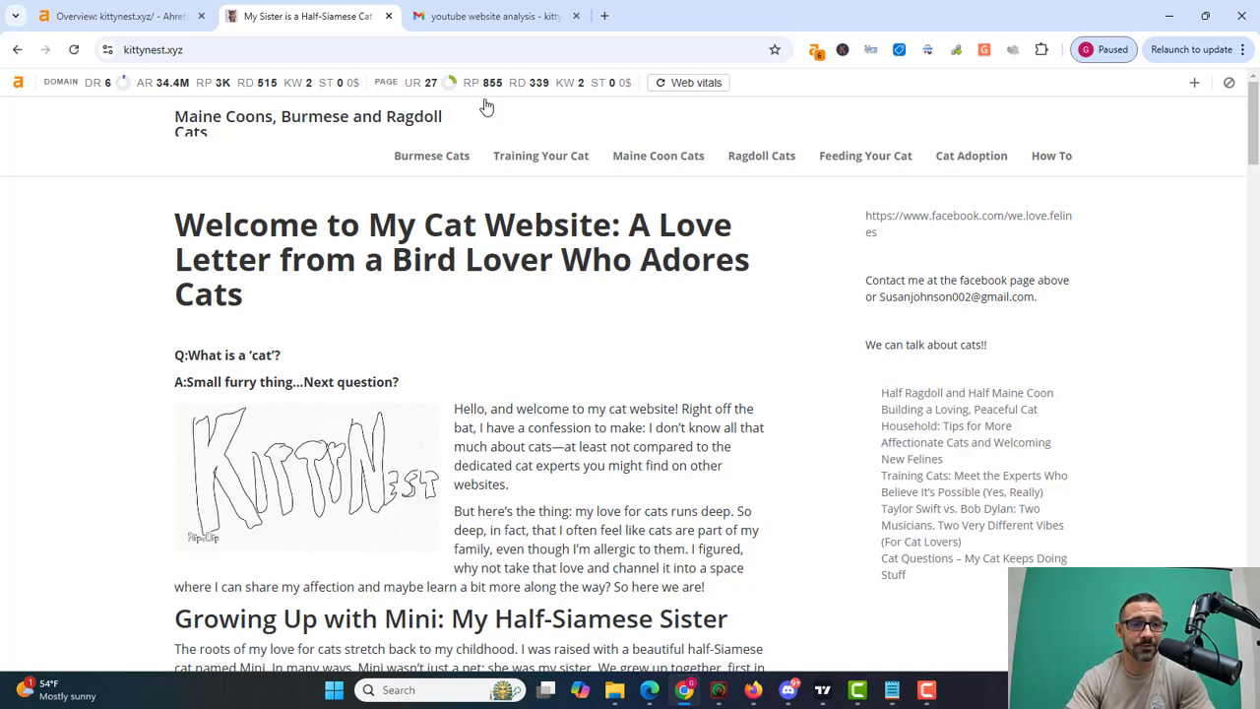
{"action": "left_click", "coordinate": [146, 13]}
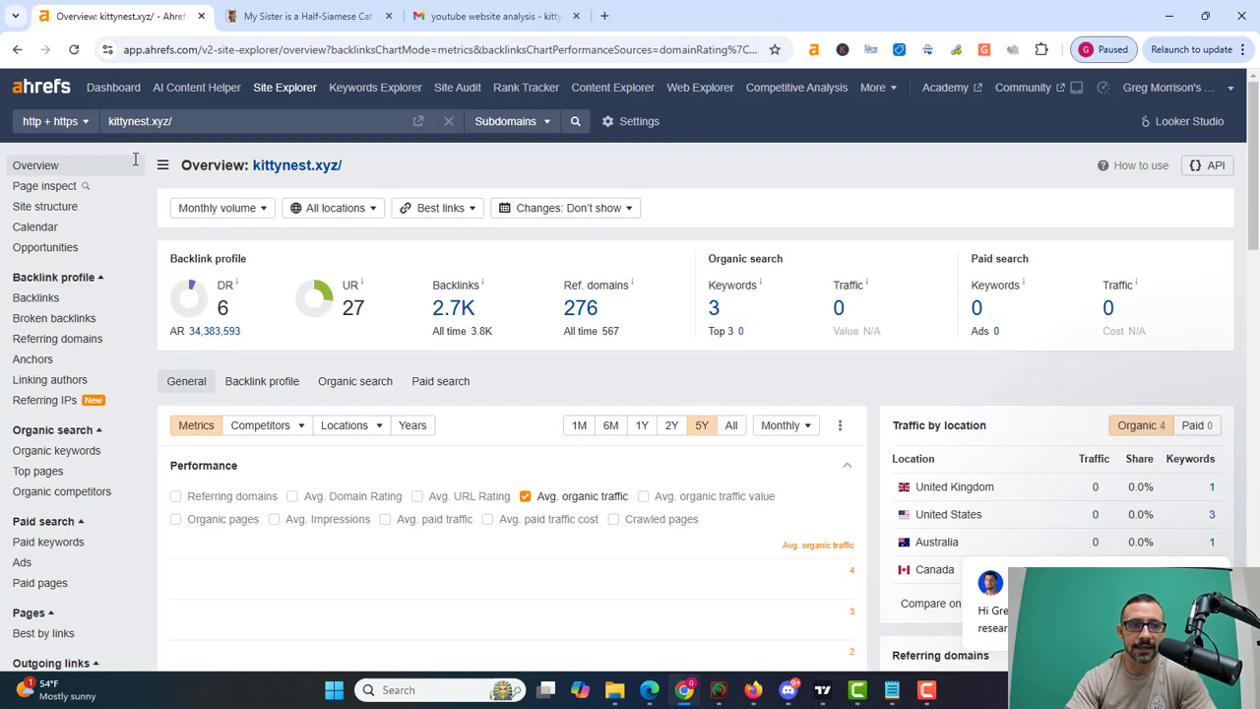
{"action": "left_click", "coordinate": [42, 299]}
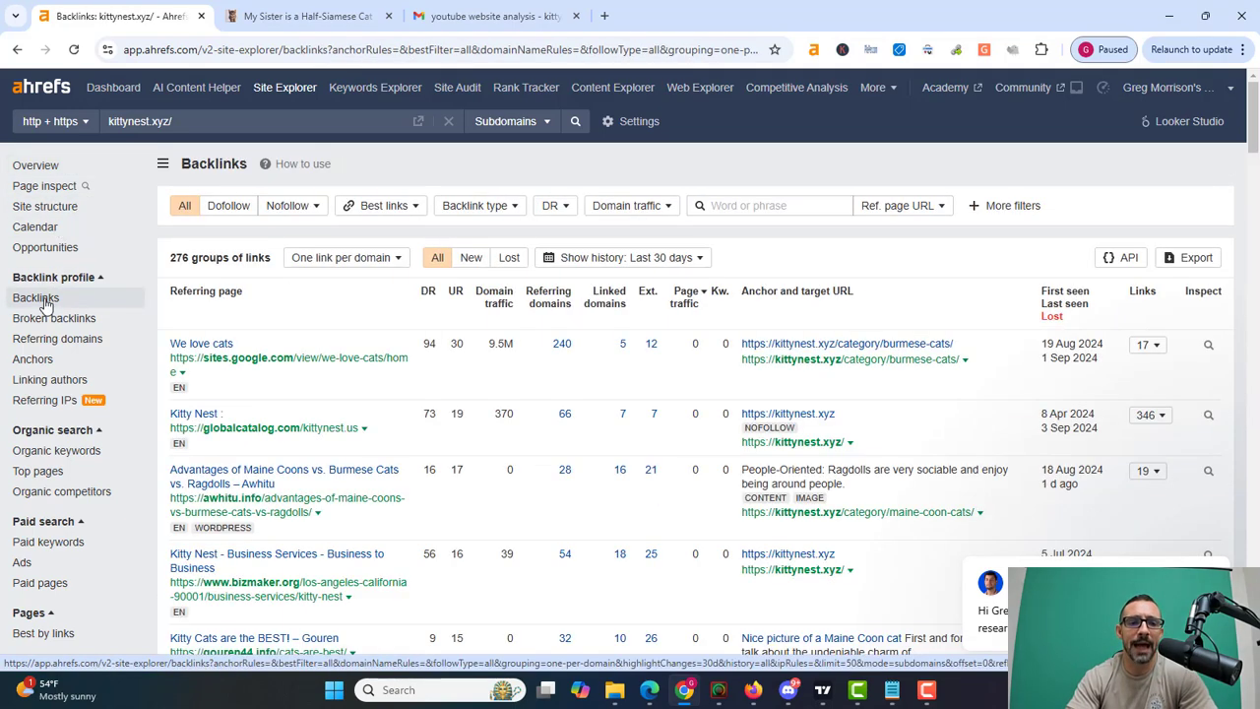
{"action": "left_click", "coordinate": [427, 300]}
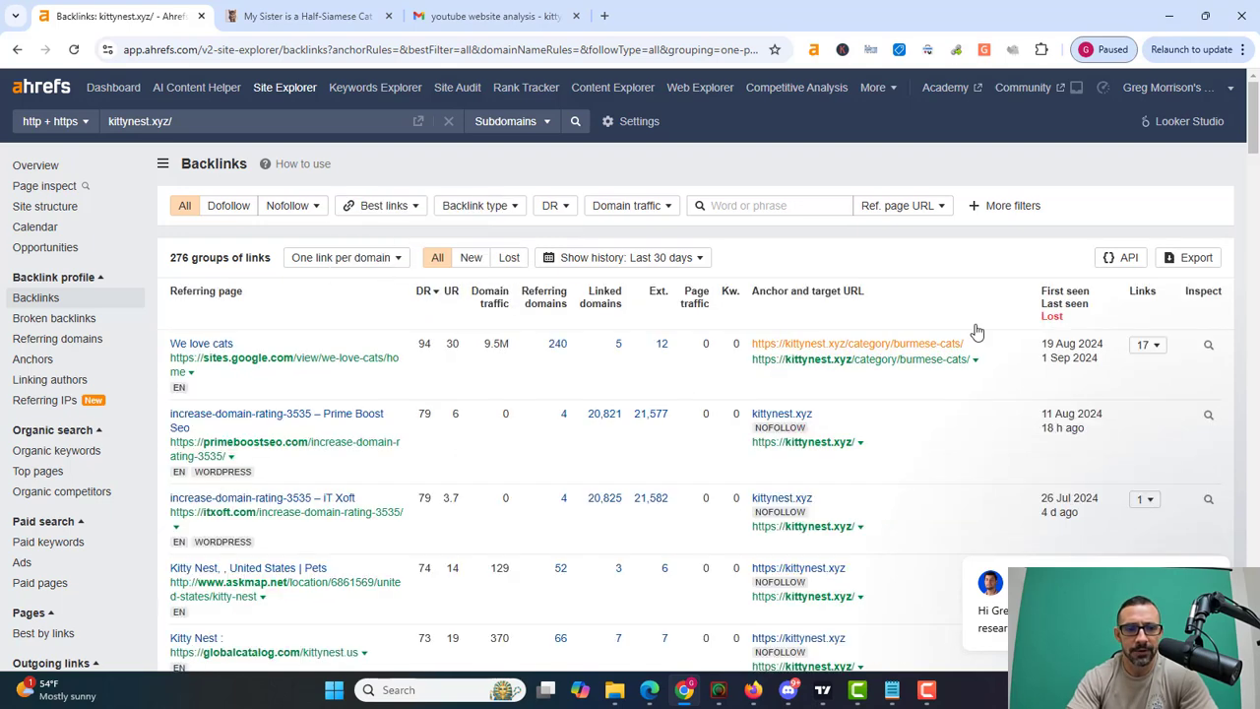
Examine the DR-sorted backlinks of kittynest.xyz, comparing referring pages, domain traffic, linked domains, anchors and target URLs.
{"action": "left_click_drag", "start_coordinate": [1254, 146], "coordinate": [1251, 246]}
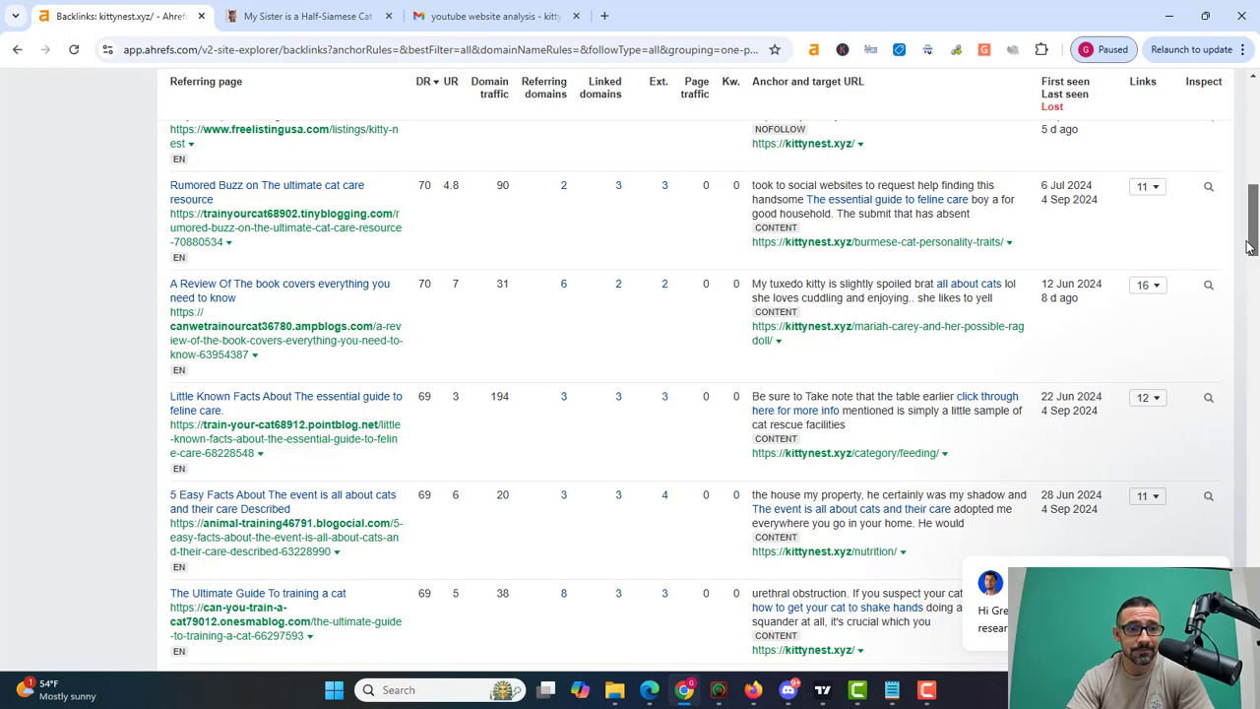
{"action": "left_click_drag", "start_coordinate": [1249, 246], "coordinate": [1249, 251]}
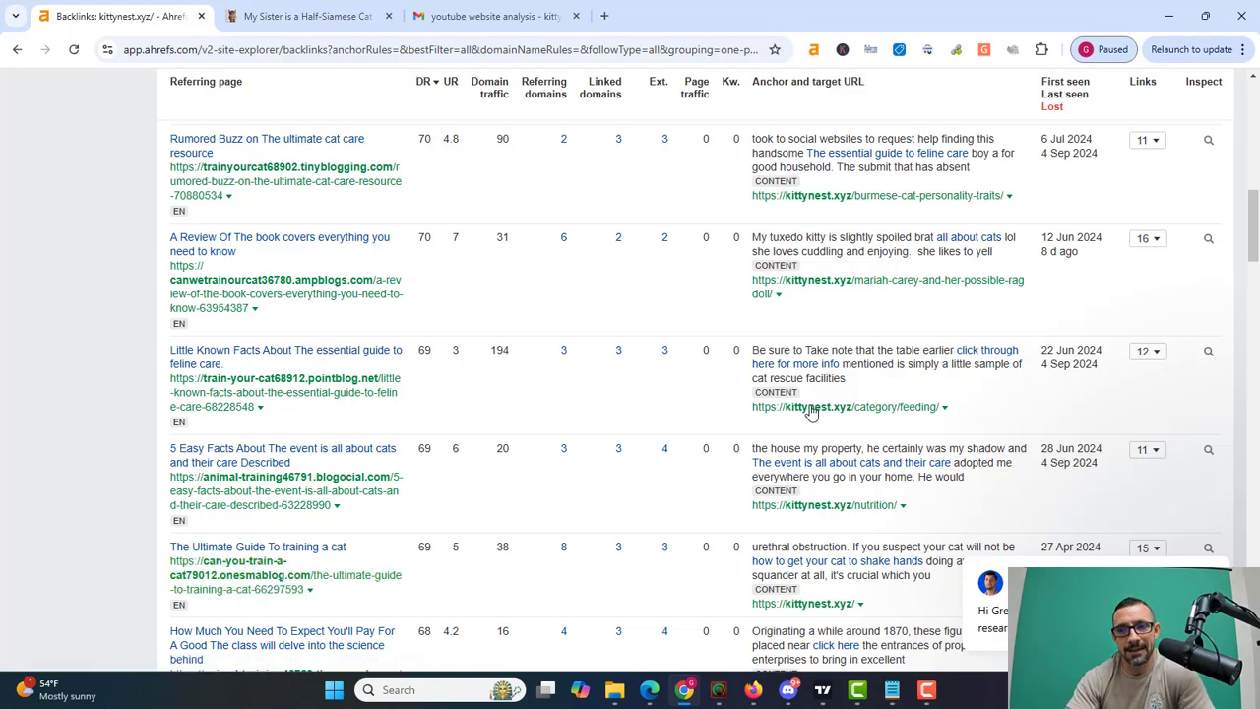
{"action": "left_click_drag", "start_coordinate": [1255, 205], "coordinate": [1244, 294]}
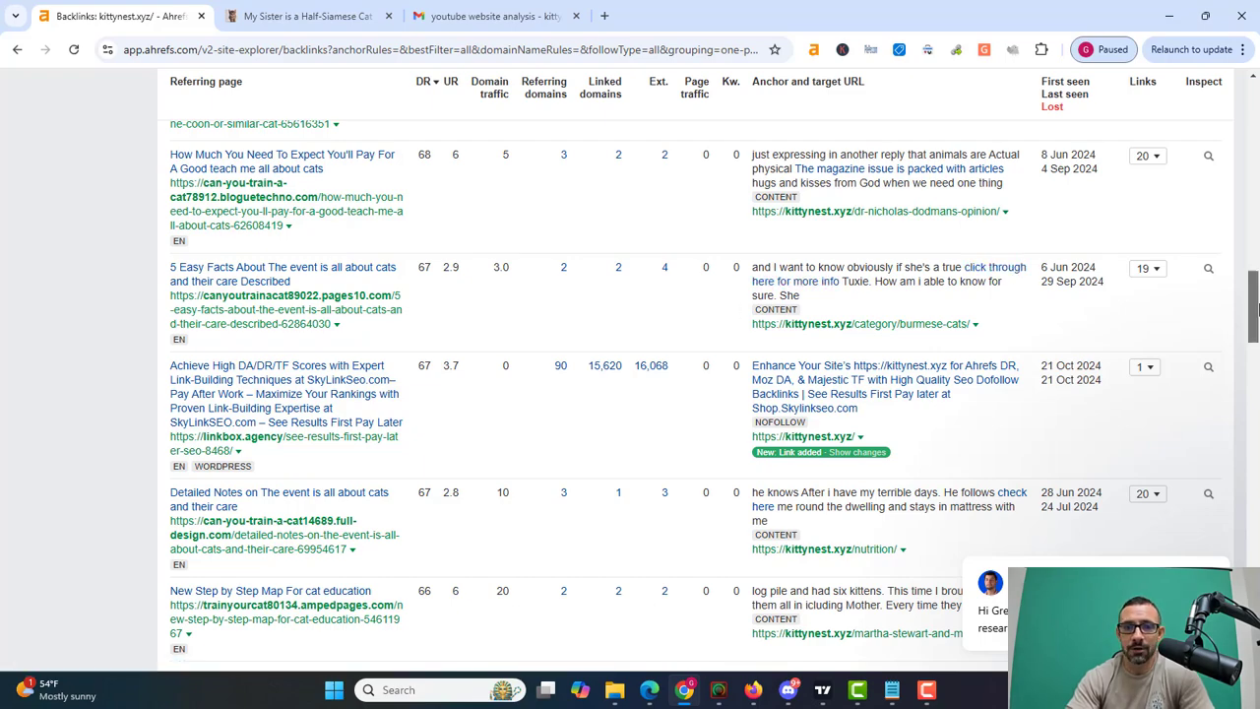
{"action": "scroll", "coordinate": [1008, 271], "scroll_direction": "up", "scroll_amount": 3}
{"action": "scroll", "coordinate": [635, 194], "scroll_direction": "up", "scroll_amount": 5}
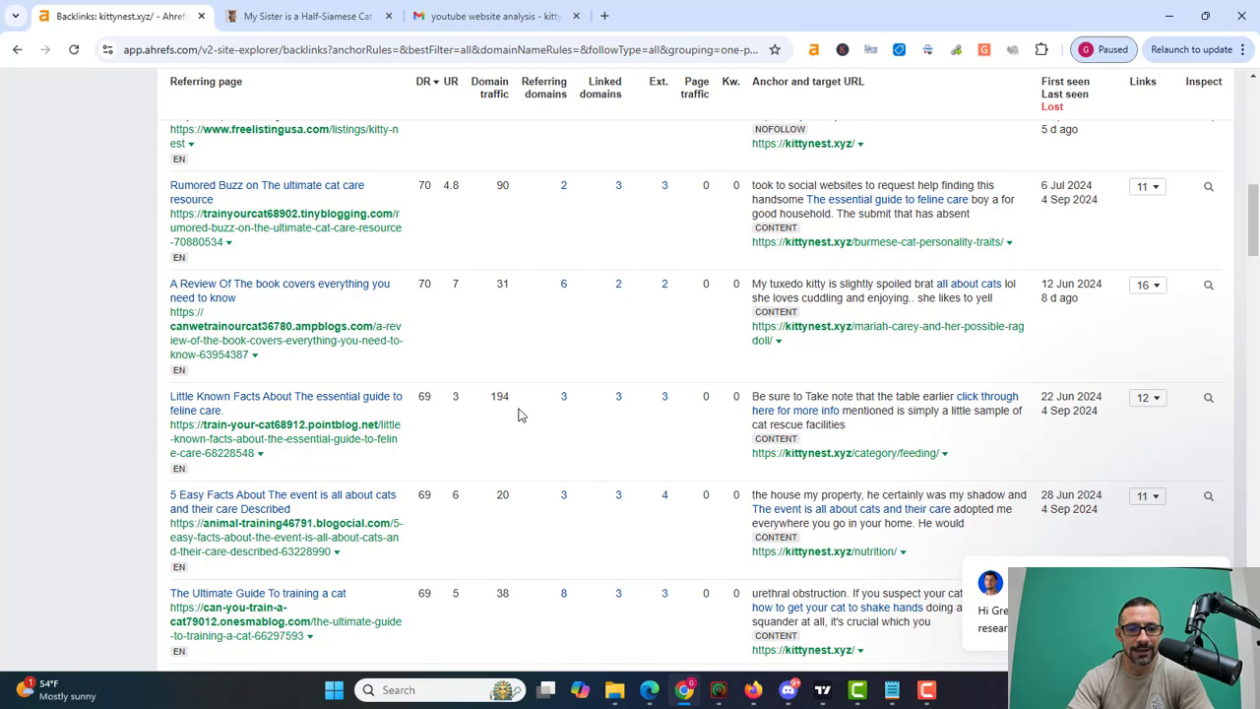
{"action": "left_click_drag", "start_coordinate": [1256, 216], "coordinate": [1249, 354]}
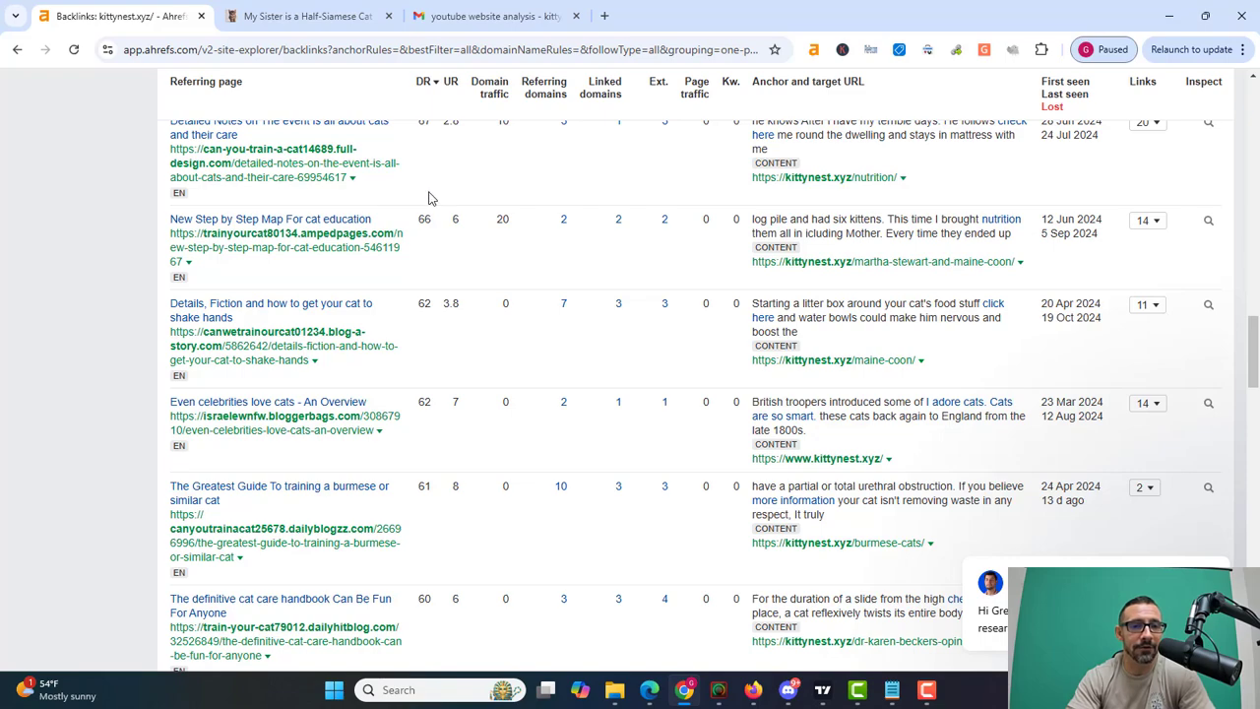
{"action": "left_click_drag", "start_coordinate": [1252, 366], "coordinate": [1256, 231]}
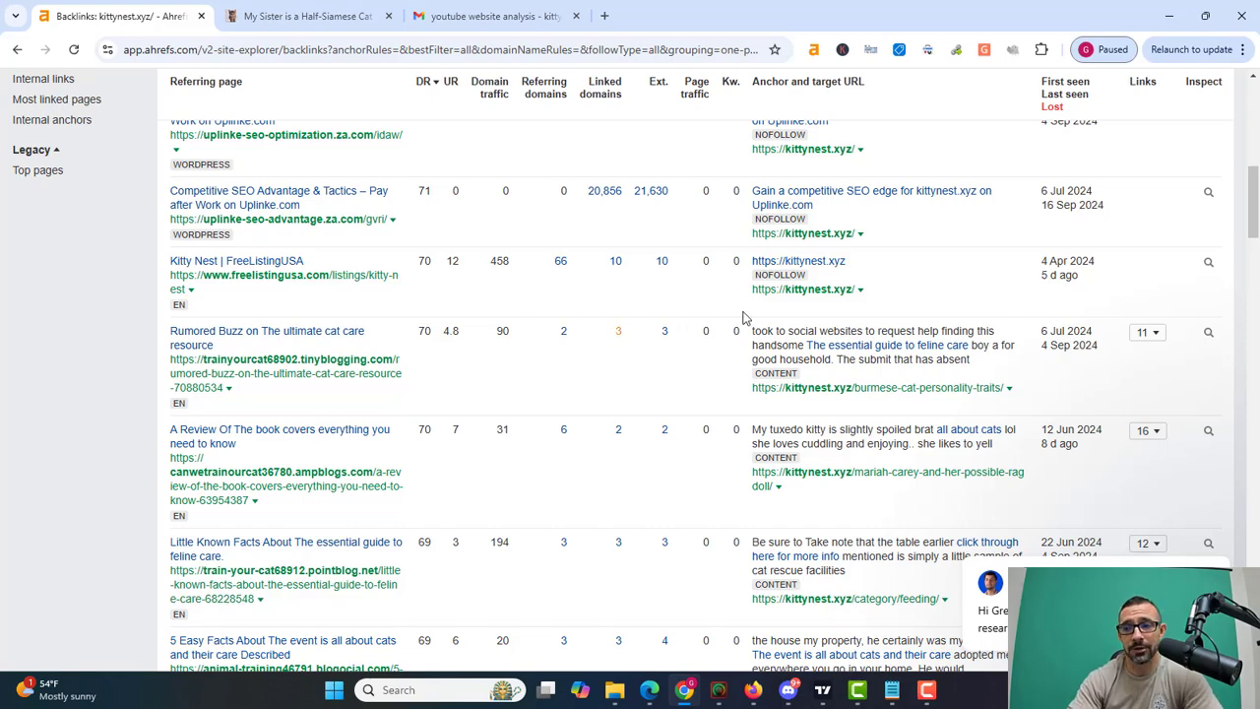
{"action": "left_click_drag", "start_coordinate": [1246, 204], "coordinate": [1254, 135]}
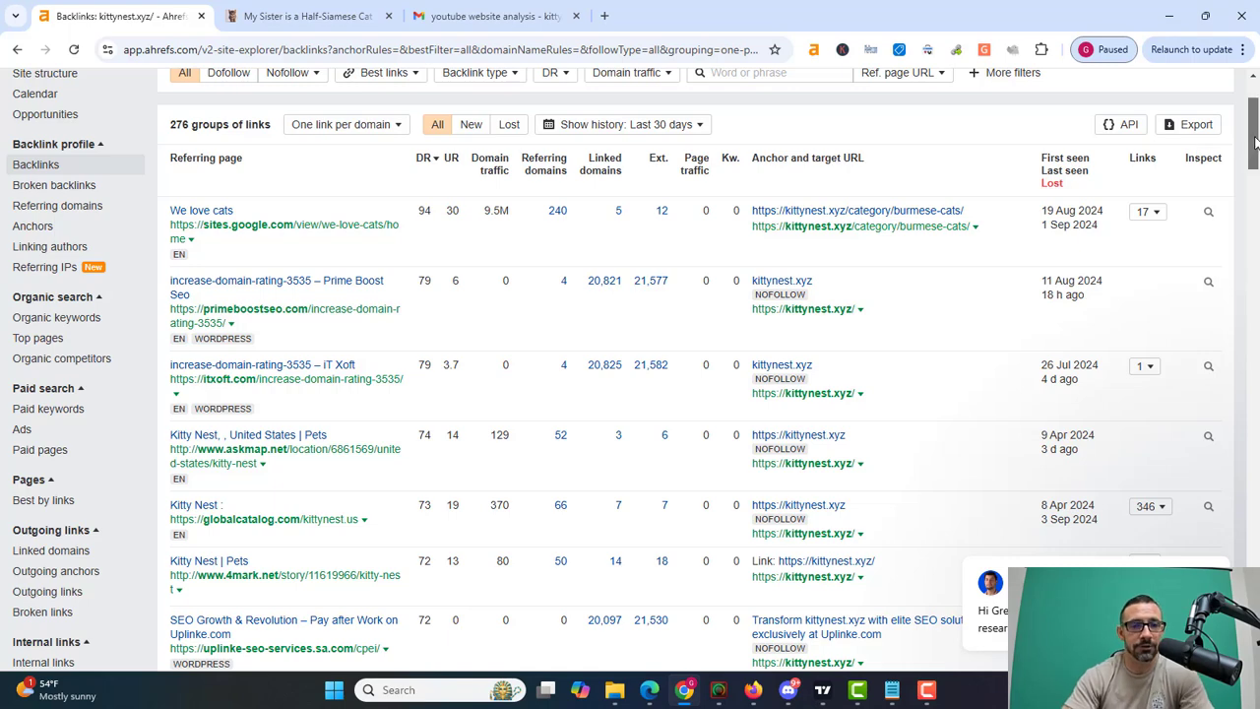
{"action": "left_click_drag", "start_coordinate": [1254, 143], "coordinate": [1255, 149]}
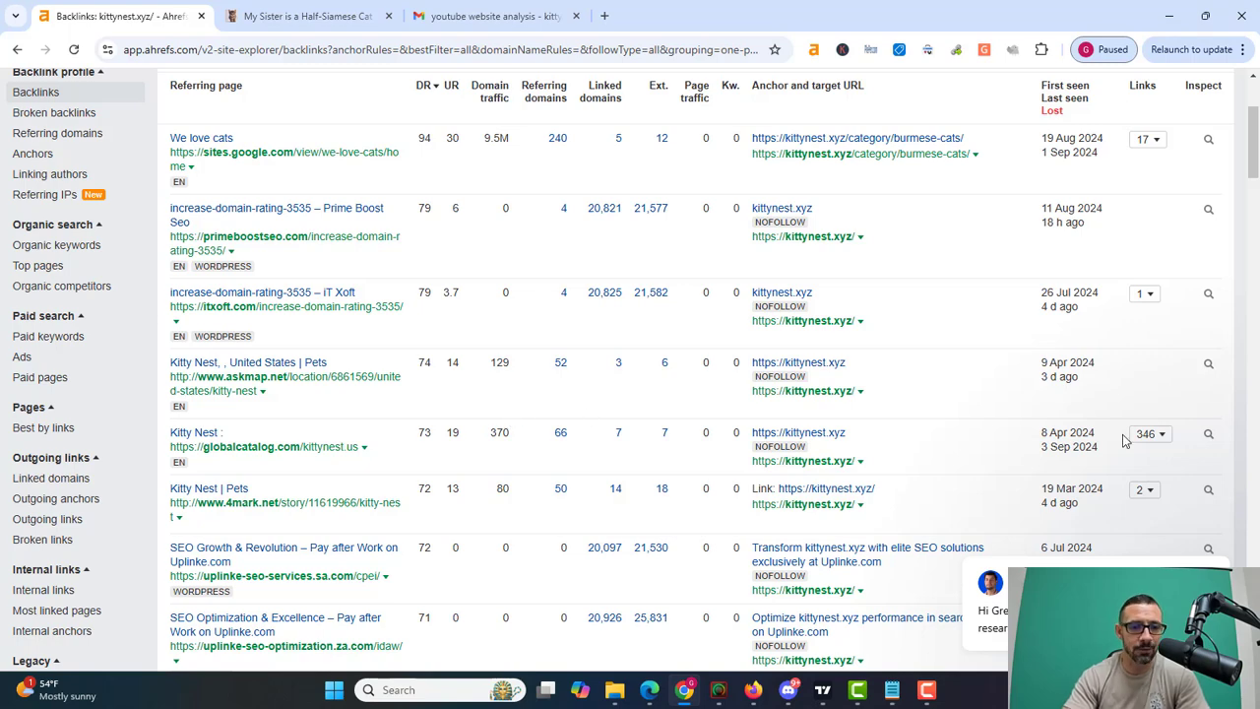
{"action": "left_click_drag", "start_coordinate": [1255, 177], "coordinate": [1253, 216]}
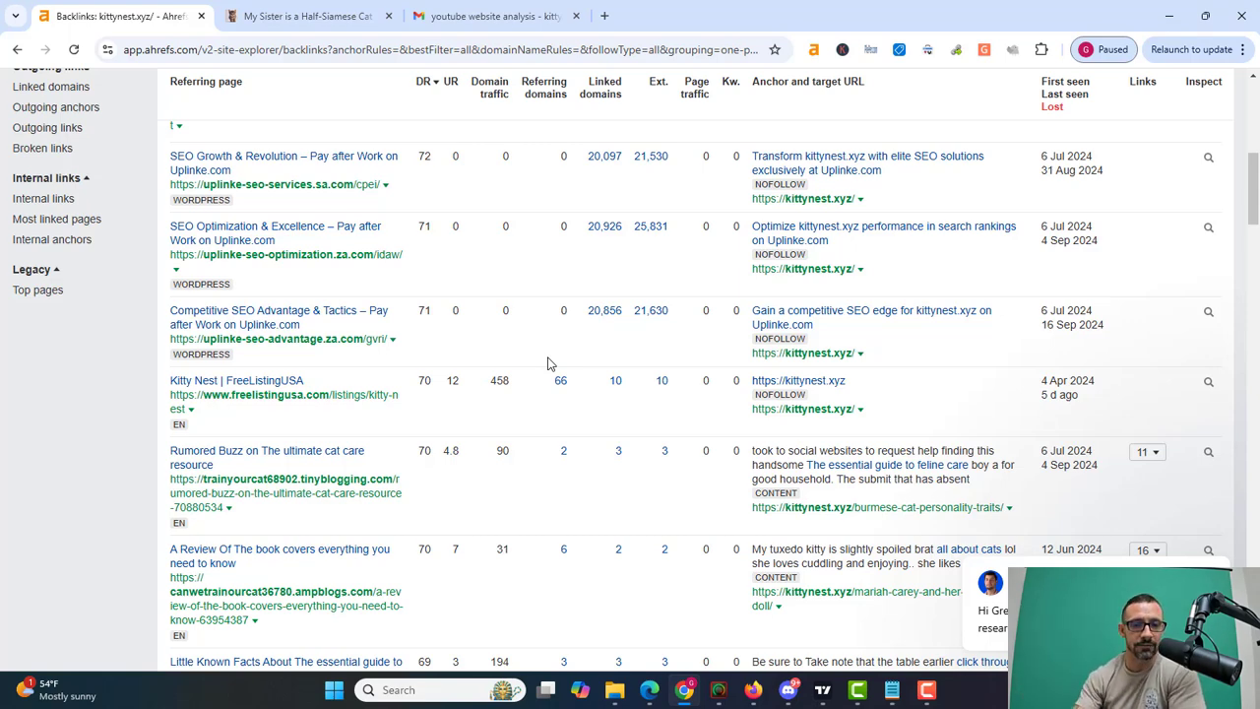
{"action": "left_click_drag", "start_coordinate": [1252, 197], "coordinate": [1233, 418]}
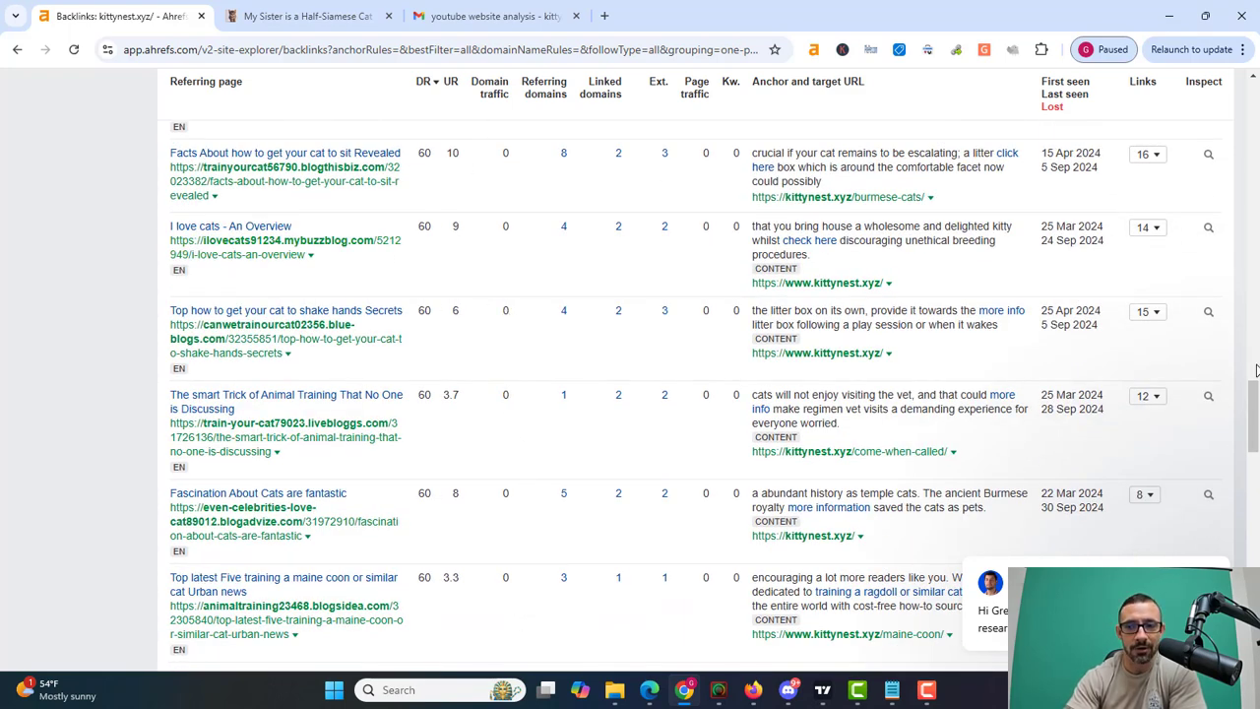
{"action": "left_click_drag", "start_coordinate": [1254, 417], "coordinate": [1237, 8]}
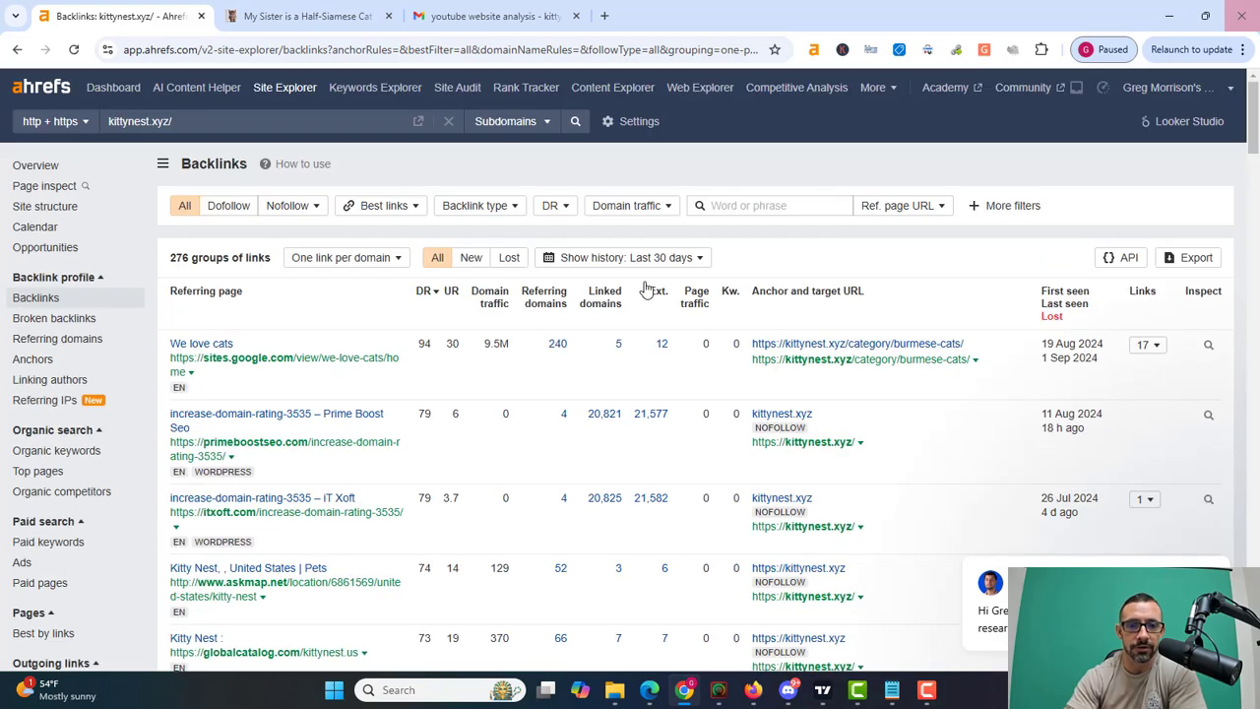
Sort the backlinks by domain traffic and dismiss the network error.
{"action": "left_click", "coordinate": [498, 301]}
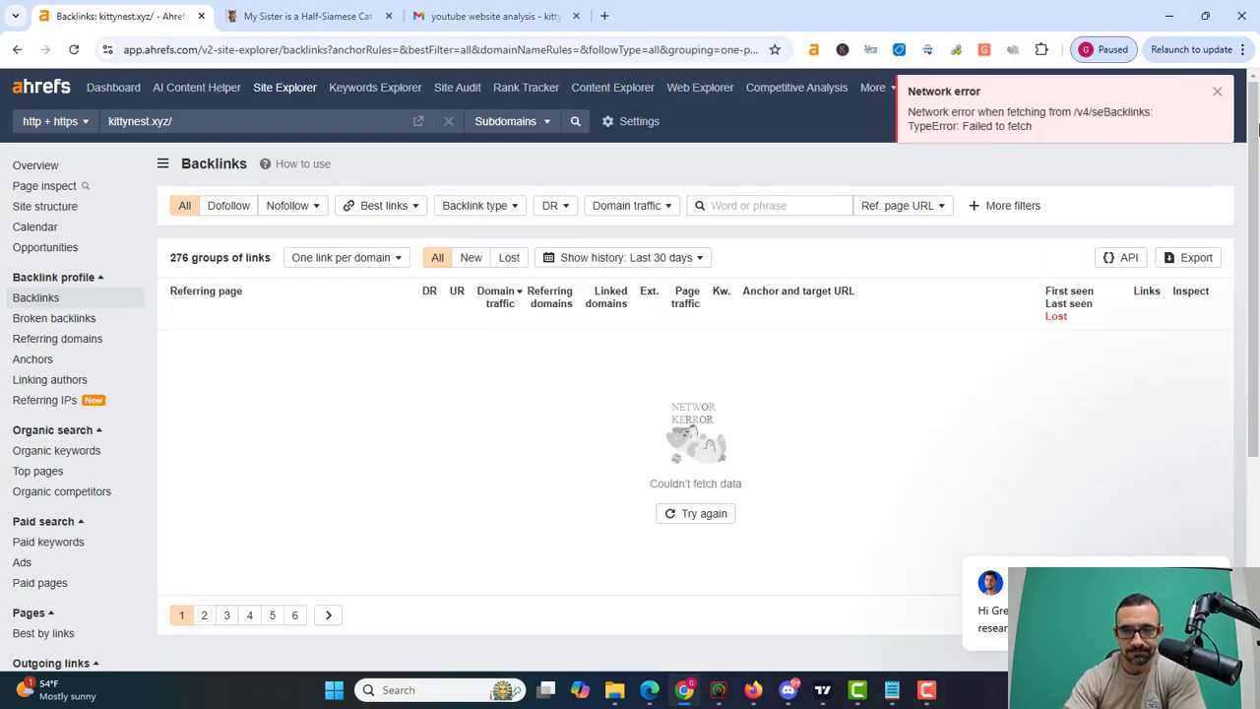
{"action": "left_click", "coordinate": [1218, 94]}
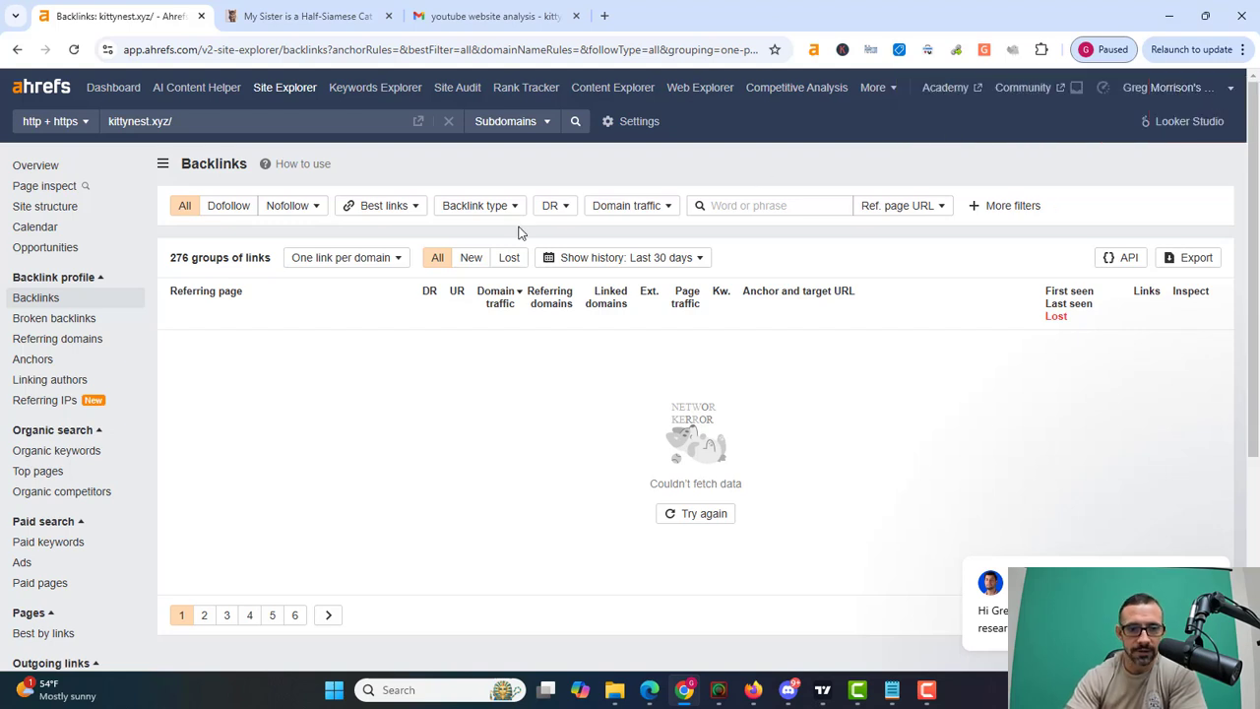
Try to reload the kittynest.xyz overview in Ahrefs and open the computer's Wi-Fi network list.
{"action": "left_click", "coordinate": [37, 167]}
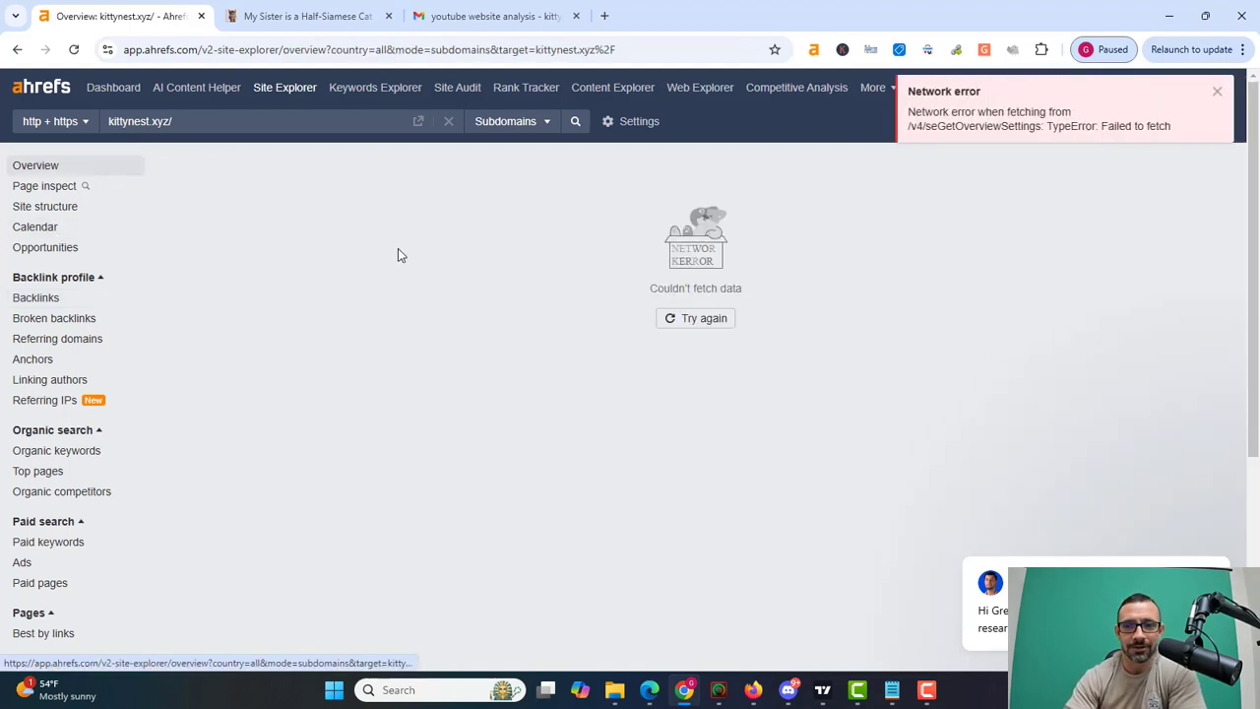
{"action": "left_click", "coordinate": [271, 51]}
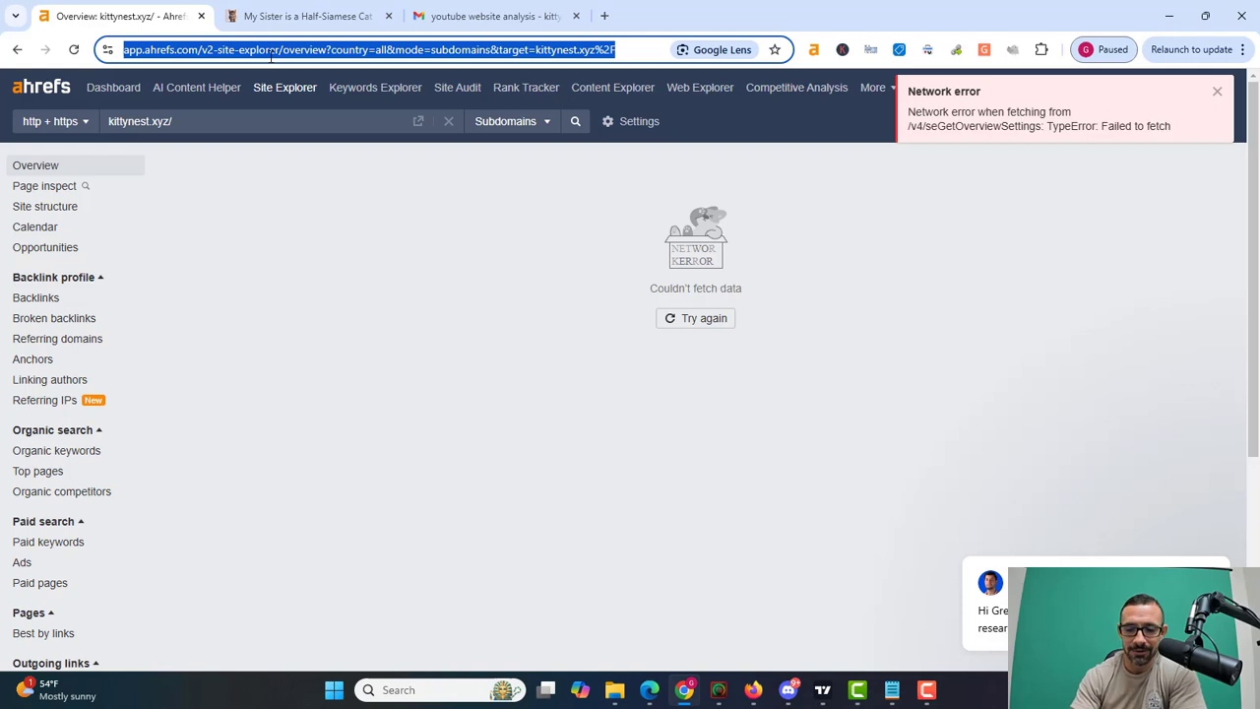
{"action": "key", "text": "Return"}
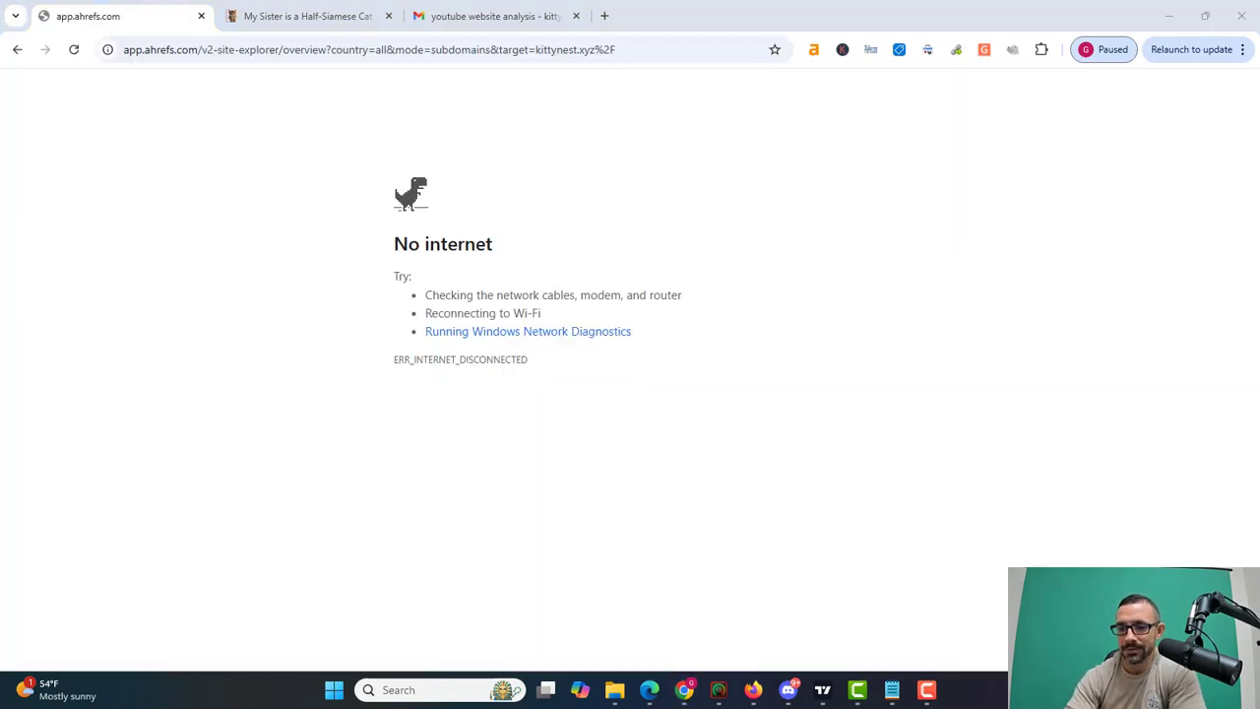
{"action": "left_click", "coordinate": [1132, 690]}
{"action": "left_click", "coordinate": [1051, 392]}
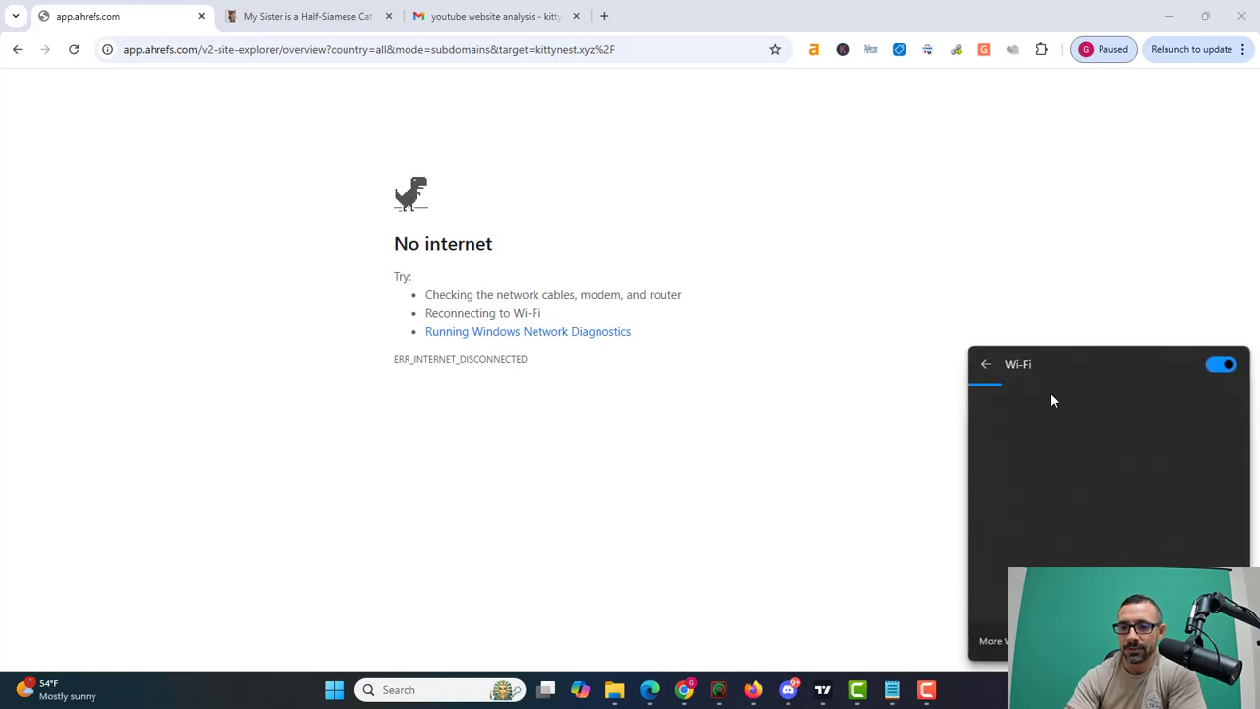
{"action": "left_click", "coordinate": [929, 691]}
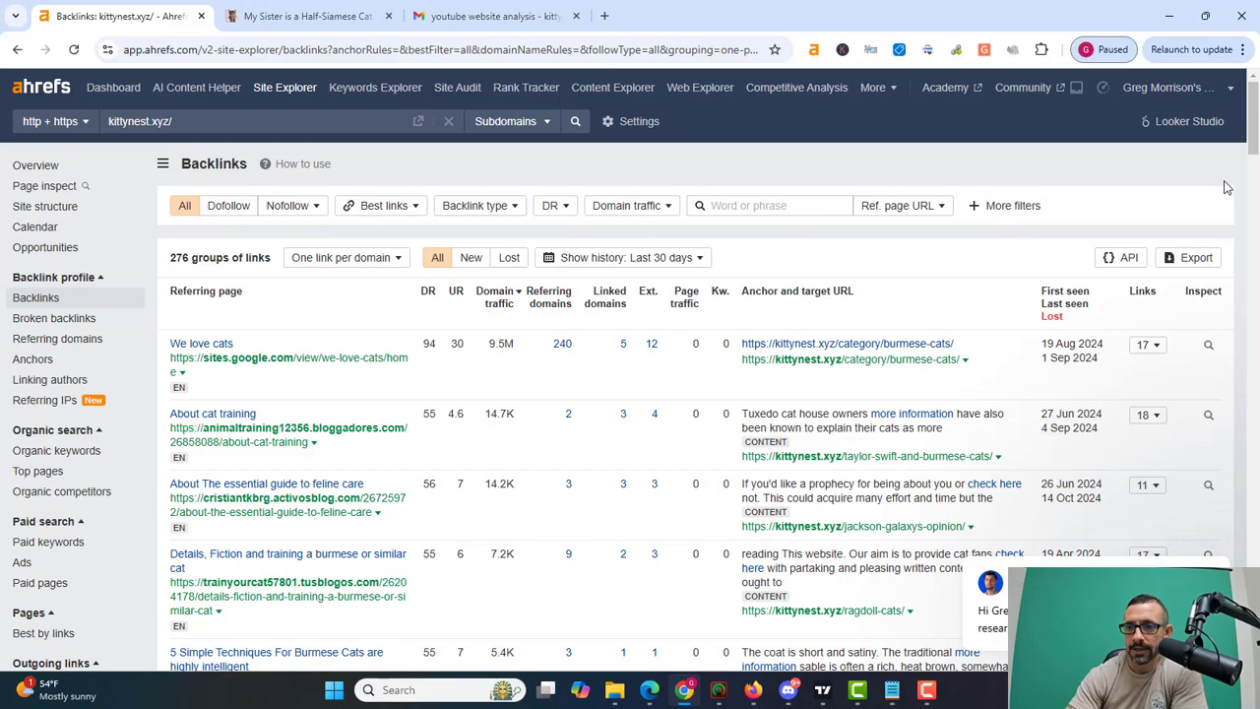
Examine the backlinks sorted by domain traffic, from the highest-traffic referring pages down to those without traffic.
{"action": "mouse_move", "coordinate": [1253, 151]}
{"action": "left_mouse_down"}
{"action": "mouse_move", "coordinate": [1252, 298]}
{"action": "mouse_move", "coordinate": [1256, 138]}
{"action": "mouse_move", "coordinate": [1253, 200]}
{"action": "mouse_move", "coordinate": [1255, 141]}
{"action": "mouse_move", "coordinate": [1256, 168]}
{"action": "left_mouse_up"}
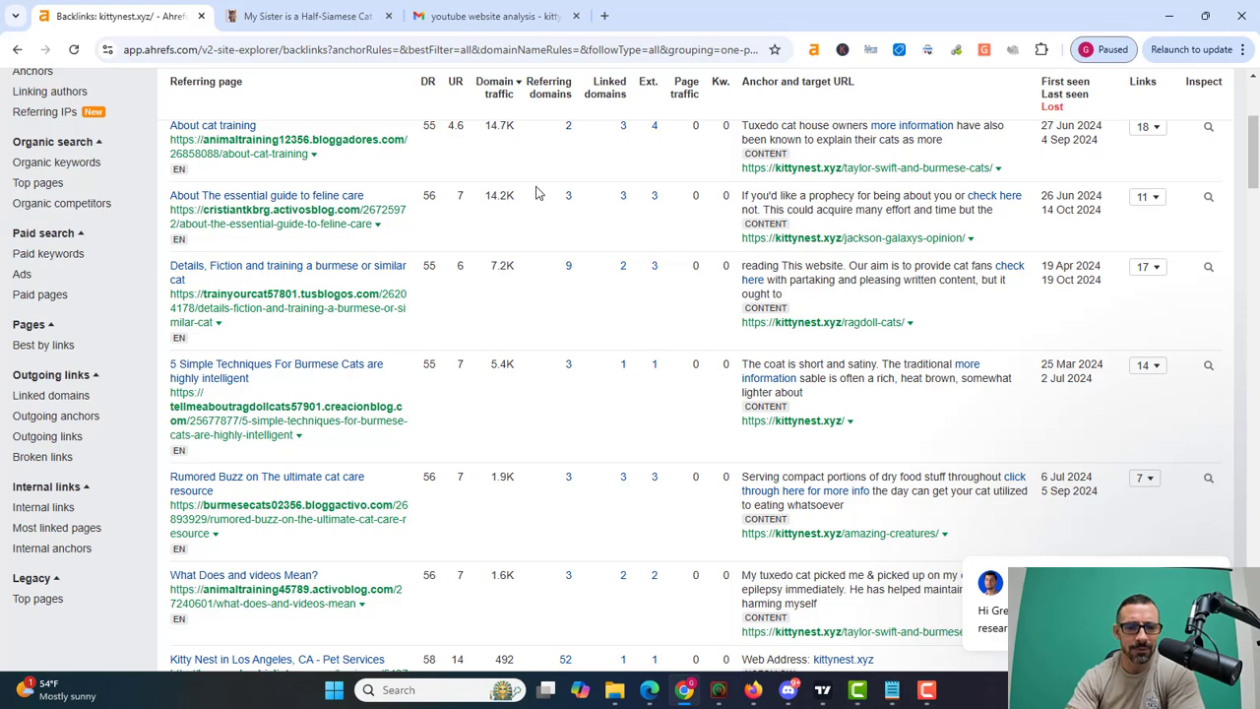
{"action": "left_click_drag", "start_coordinate": [1257, 150], "coordinate": [1256, 144]}
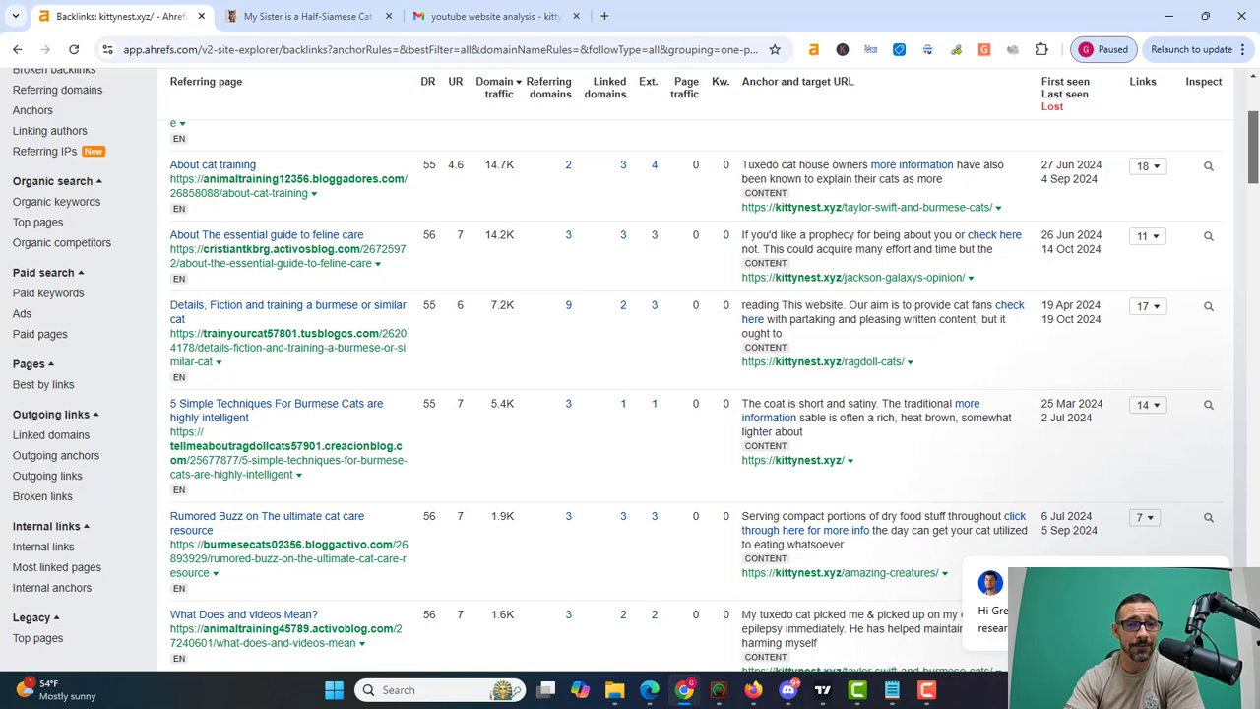
{"action": "left_click_drag", "start_coordinate": [1256, 145], "coordinate": [1253, 159]}
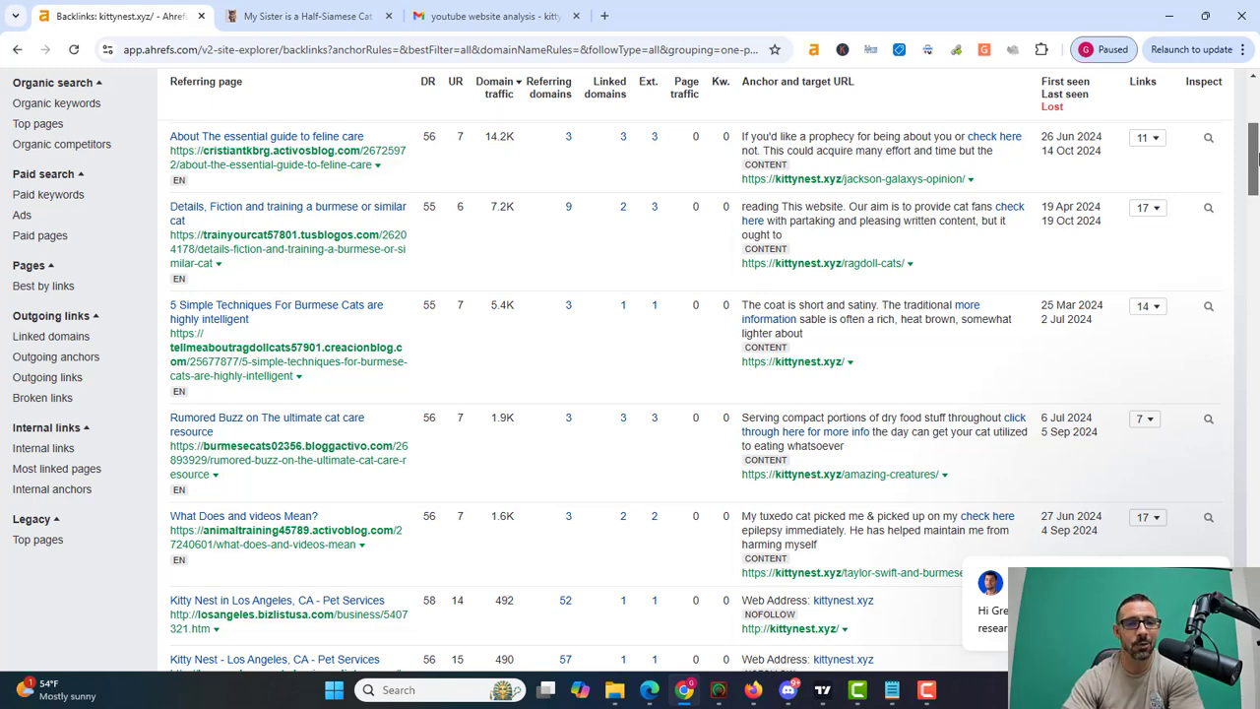
{"action": "left_click_drag", "start_coordinate": [1257, 157], "coordinate": [1256, 504]}
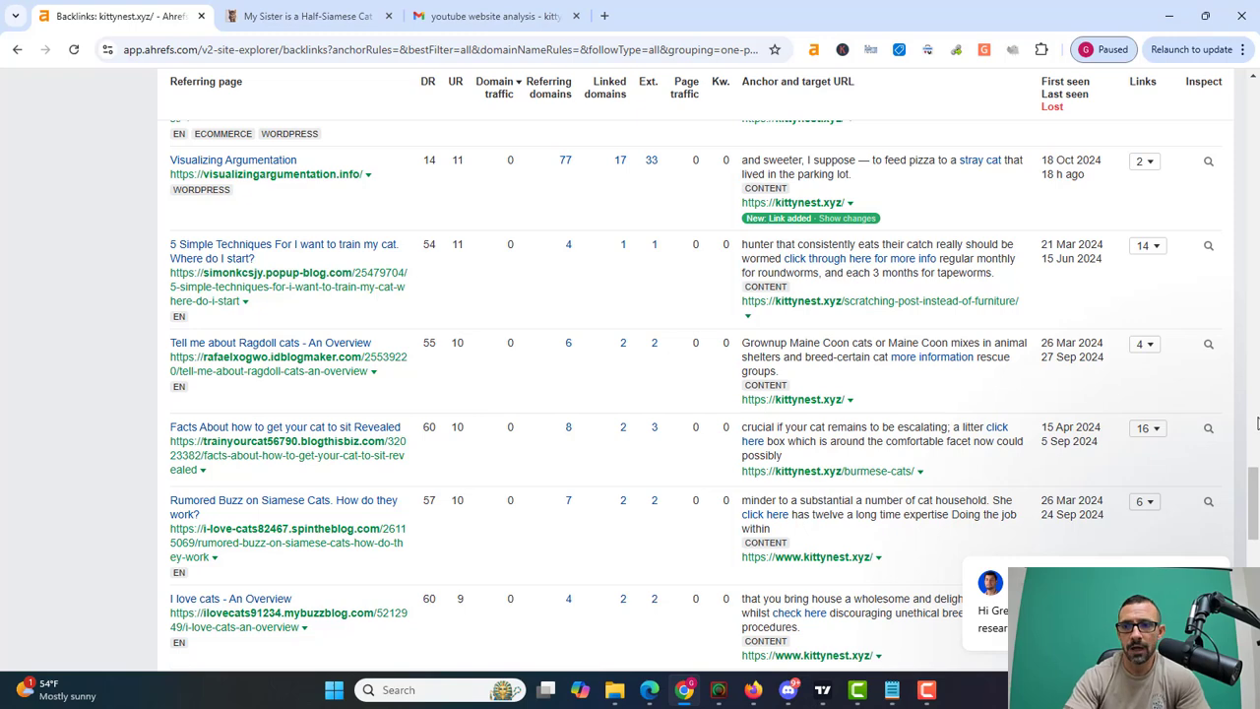
{"action": "left_click_drag", "start_coordinate": [1254, 503], "coordinate": [1254, 89]}
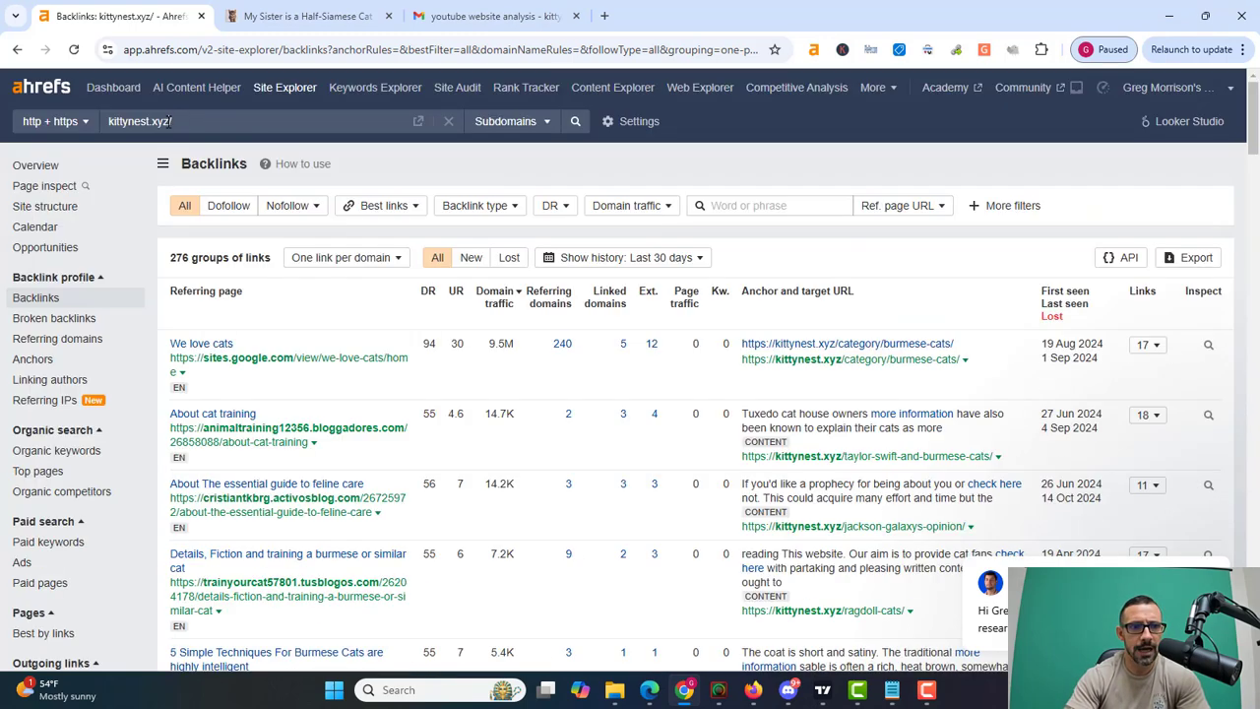
Copy the domain kittynest.xyz from Ahrefs and search Google for it in a new tab.
{"action": "left_click_drag", "start_coordinate": [170, 121], "coordinate": [2, 114]}
{"action": "key", "text": "ctrl+c"}
{"action": "key", "text": "ctrl+t"}
{"action": "type", "text": "google.com"}
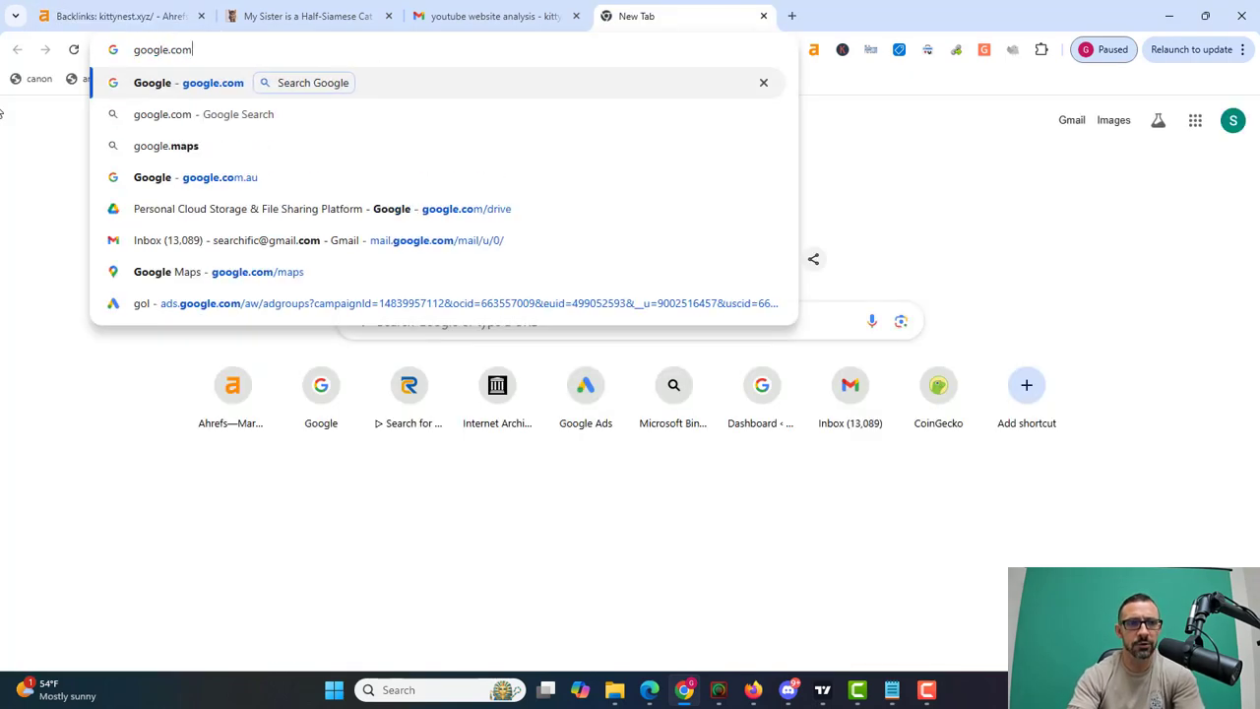
{"action": "key", "text": "Return"}
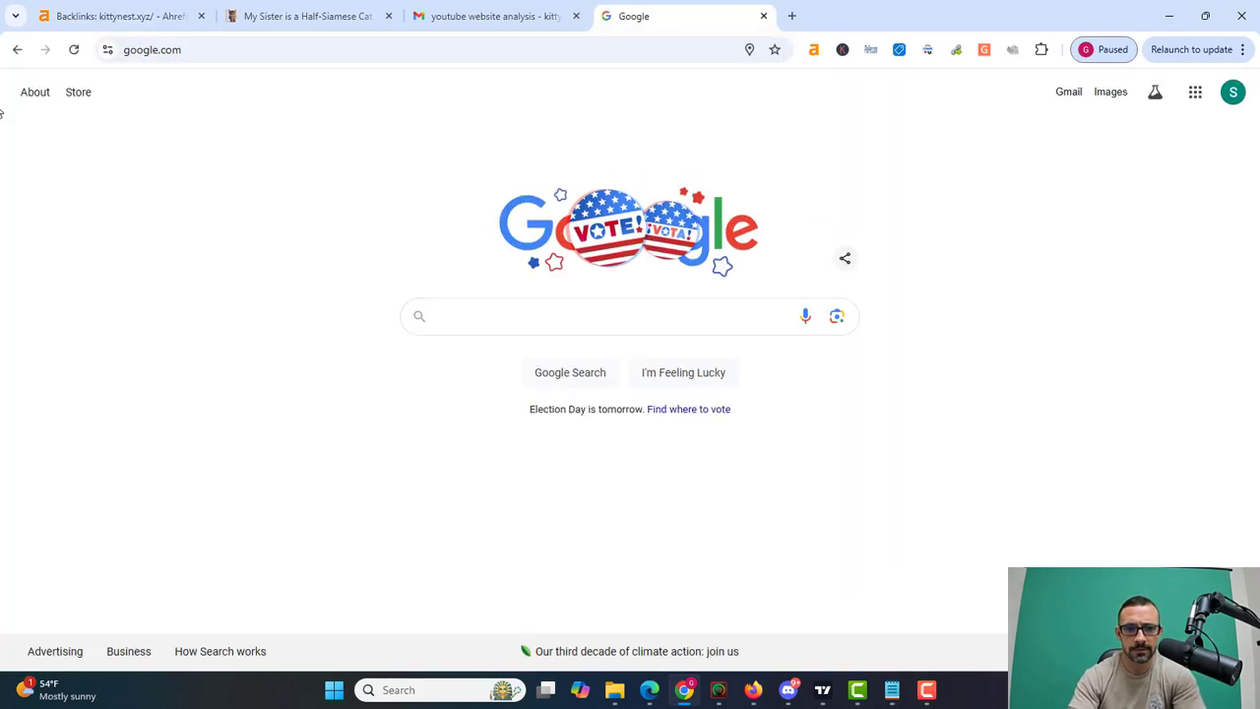
{"action": "key", "text": "ctrl+v"}
{"action": "key", "text": "Return"}
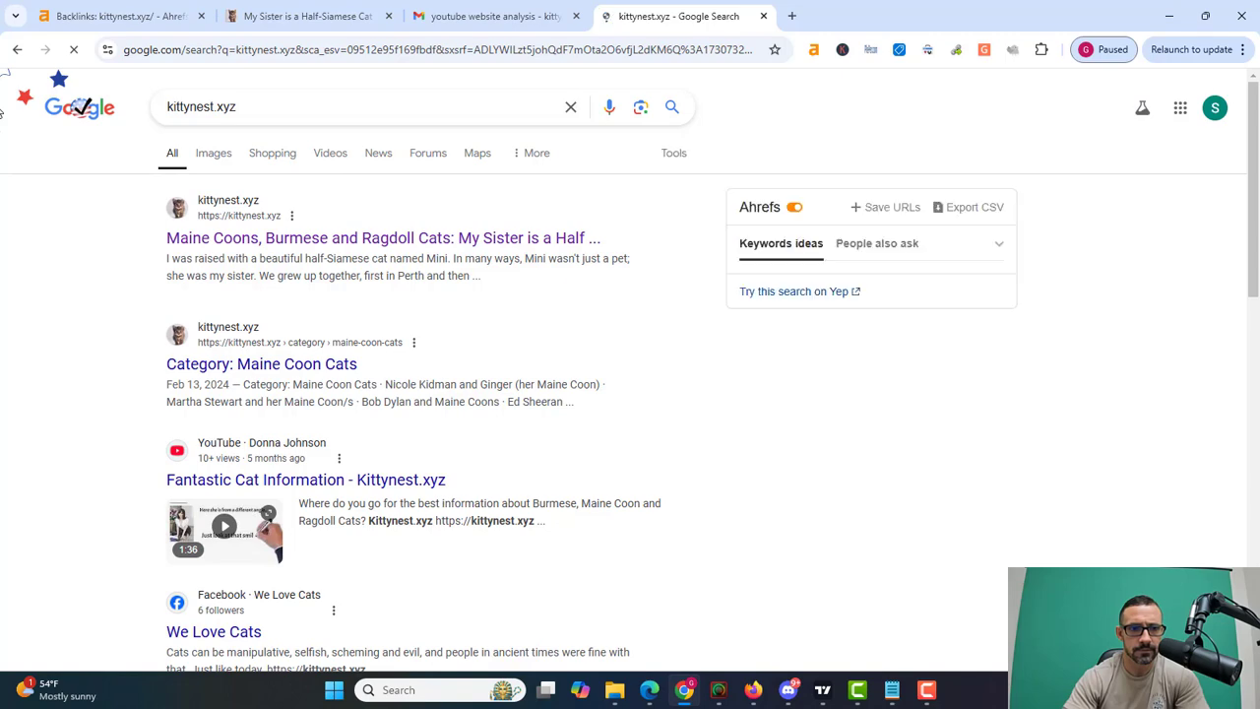
Change the Google query to "kittynest xyz" and run the search again.
{"action": "left_click", "coordinate": [217, 110]}
{"action": "key", "text": "BackSpace"}
{"action": "key", "text": "Return"}
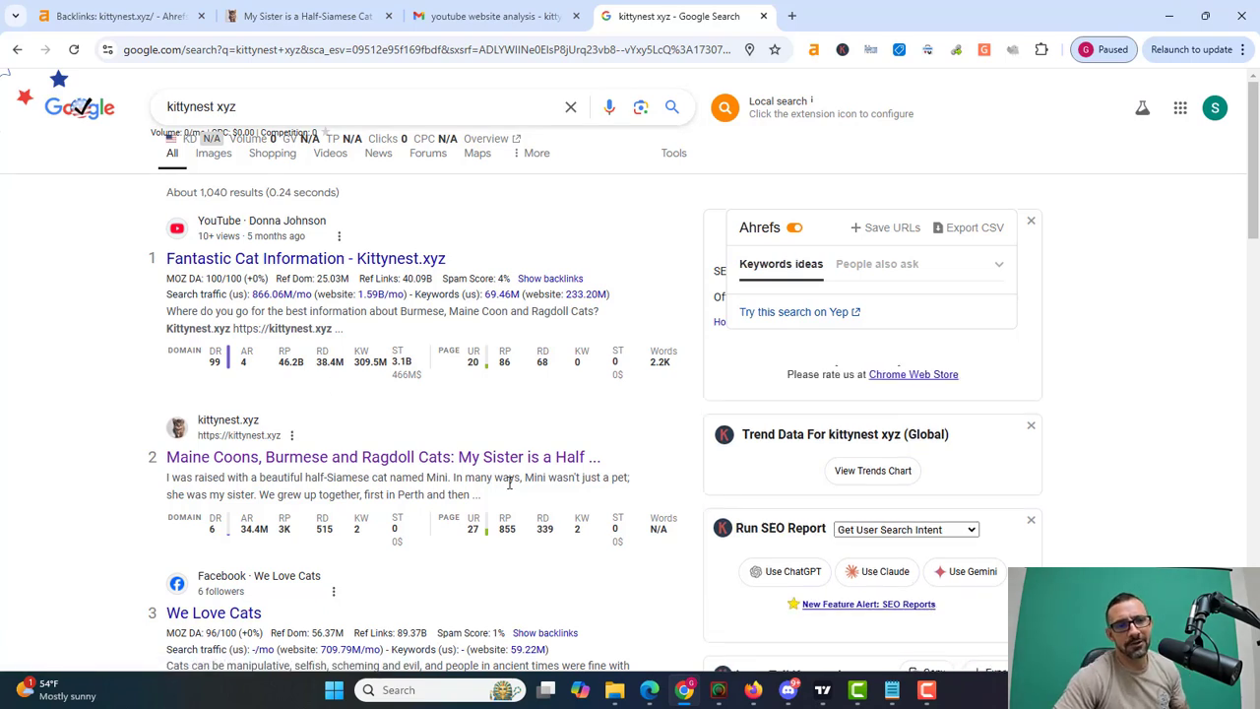
Return to the Ahrefs backlinks report and reopen the kittynest.xyz homepage for review.
{"action": "mouse_move", "coordinate": [1253, 197]}
{"action": "left_mouse_down"}
{"action": "mouse_move", "coordinate": [1253, 559]}
{"action": "mouse_move", "coordinate": [1254, 197]}
{"action": "left_mouse_up"}
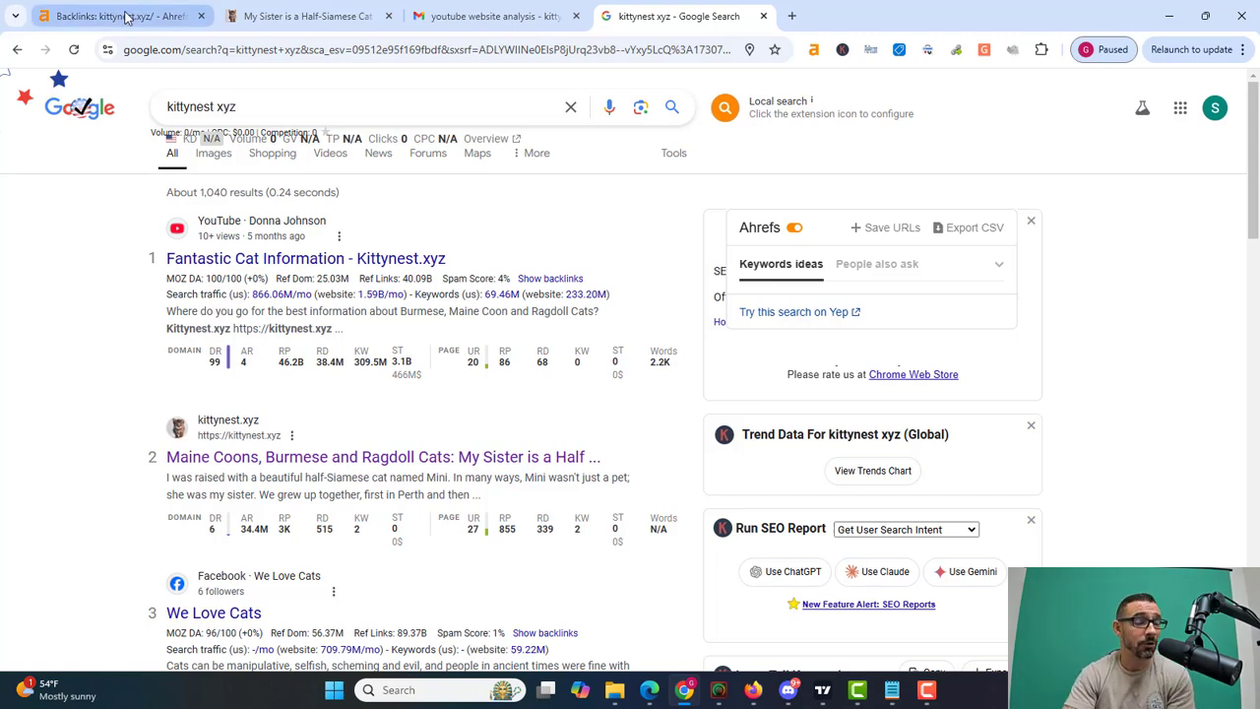
{"action": "left_click", "coordinate": [125, 17]}
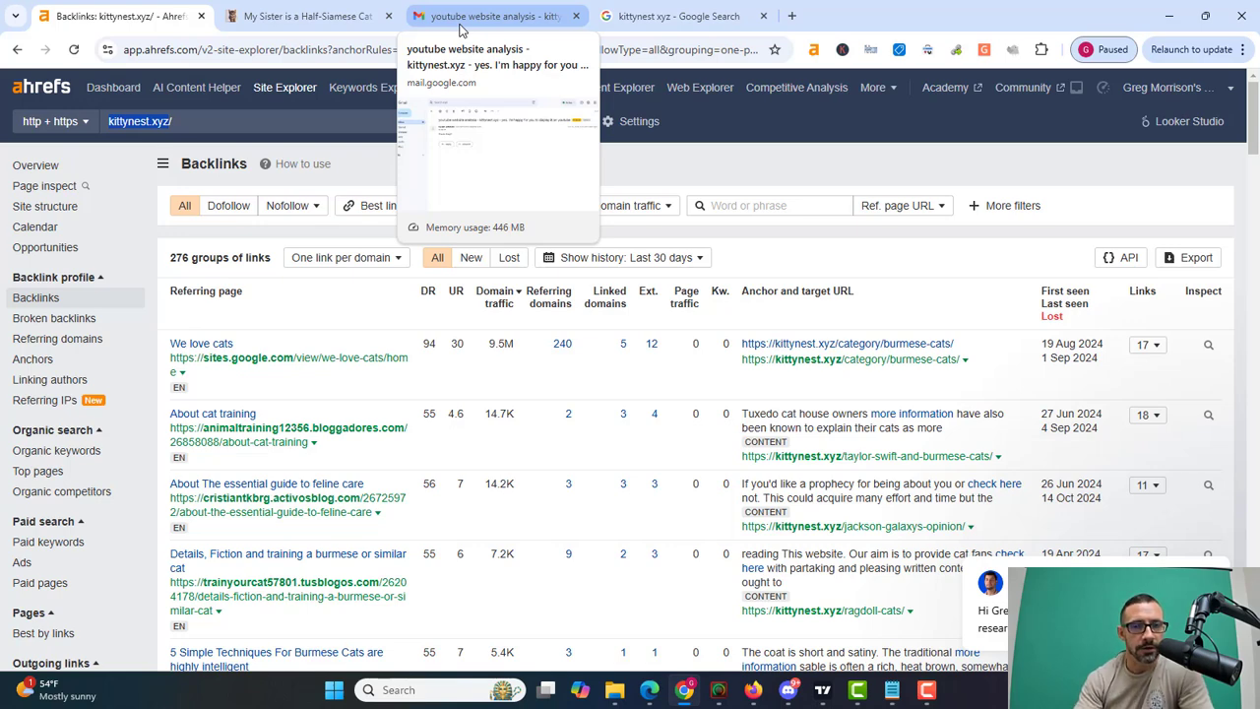
{"action": "left_click", "coordinate": [312, 17]}
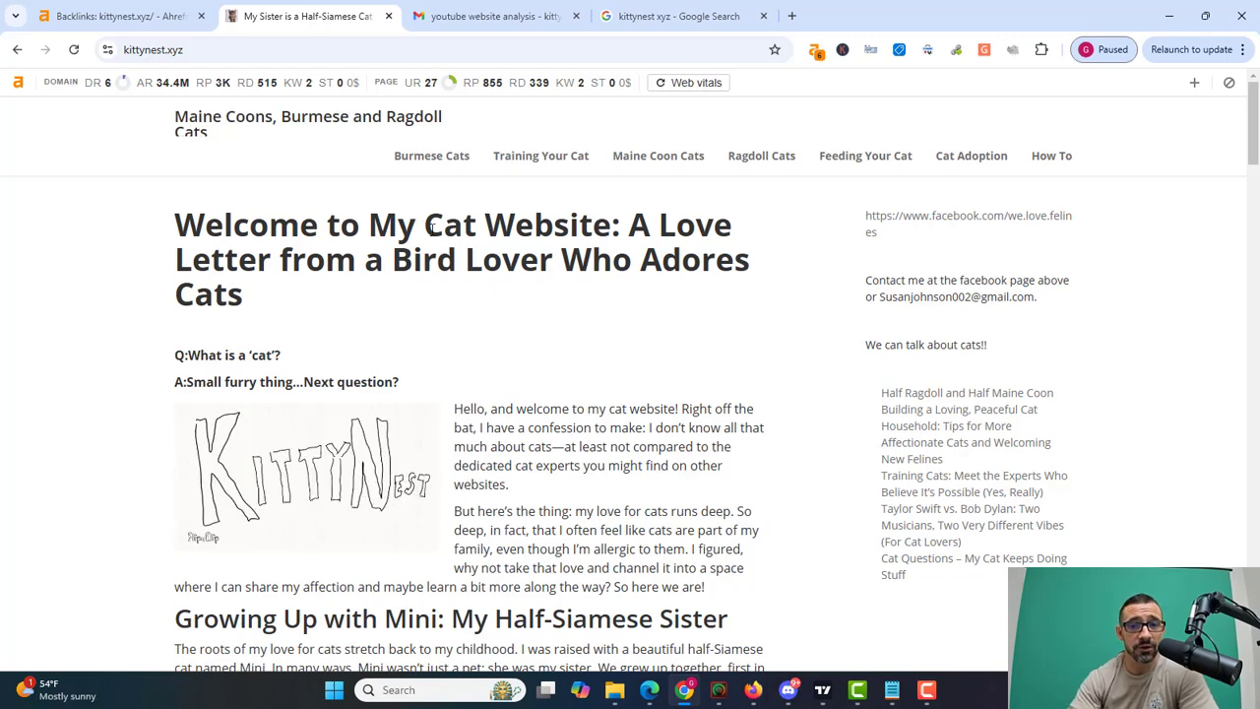